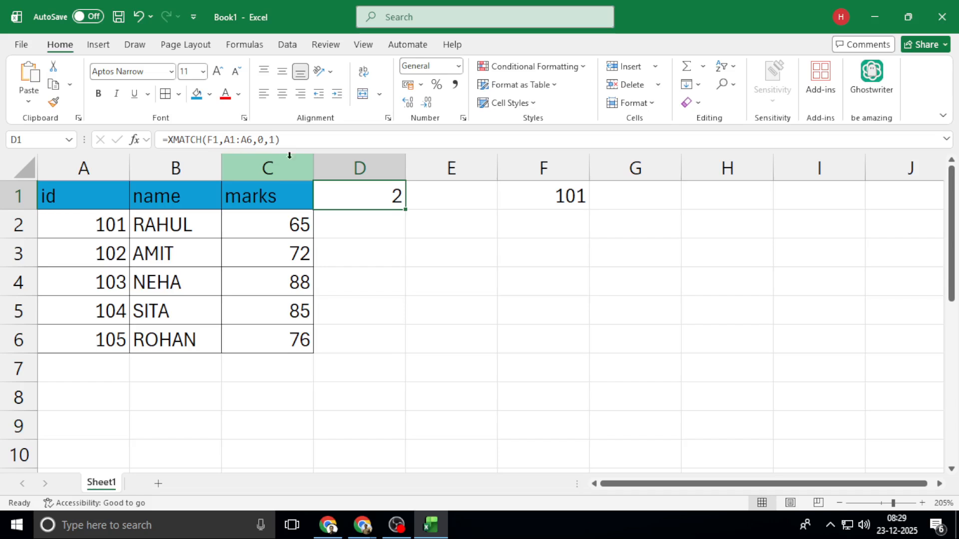
Clear the lookup value from cell F1 and the XMATCH formula from cell D1
left_click(308, 139)
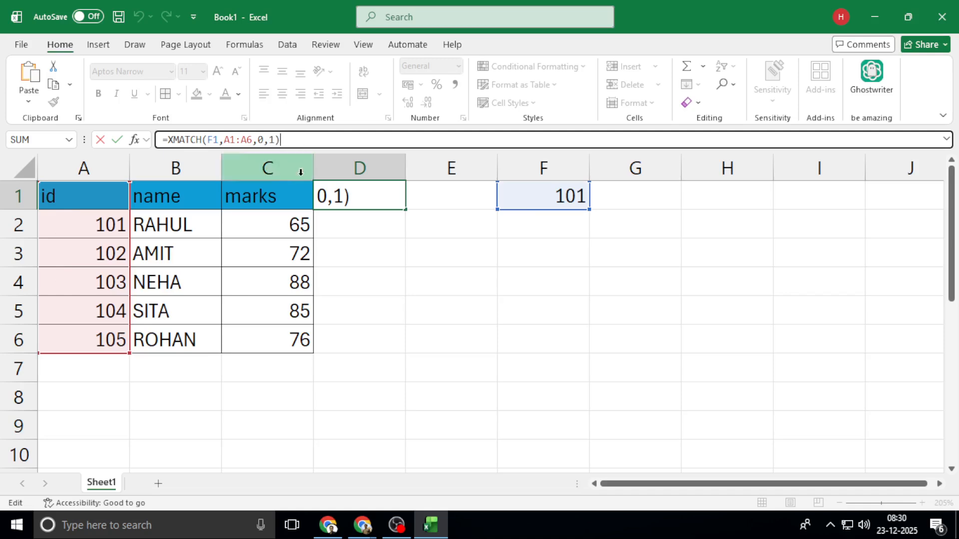
key("Return")
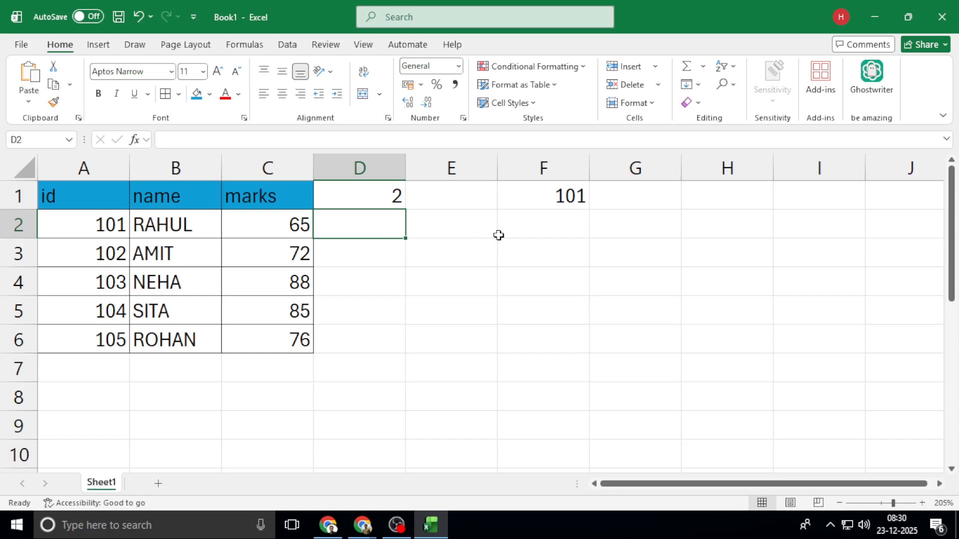
left_click(530, 193)
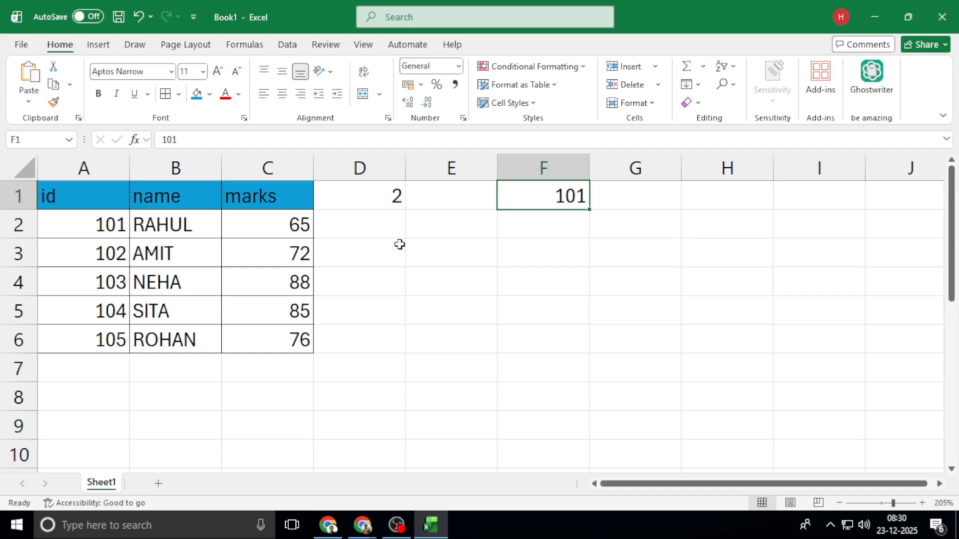
key("BackSpace")
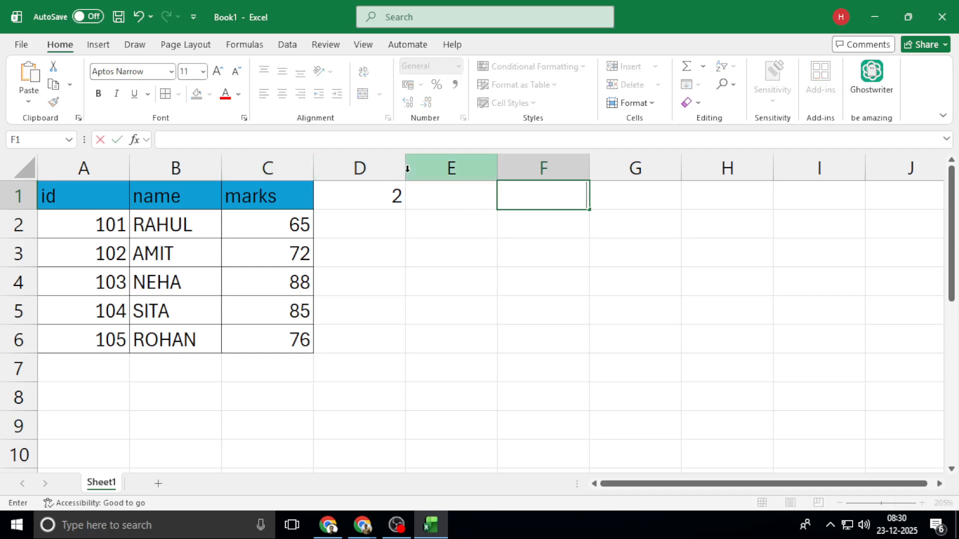
key("Return")
key("Up")
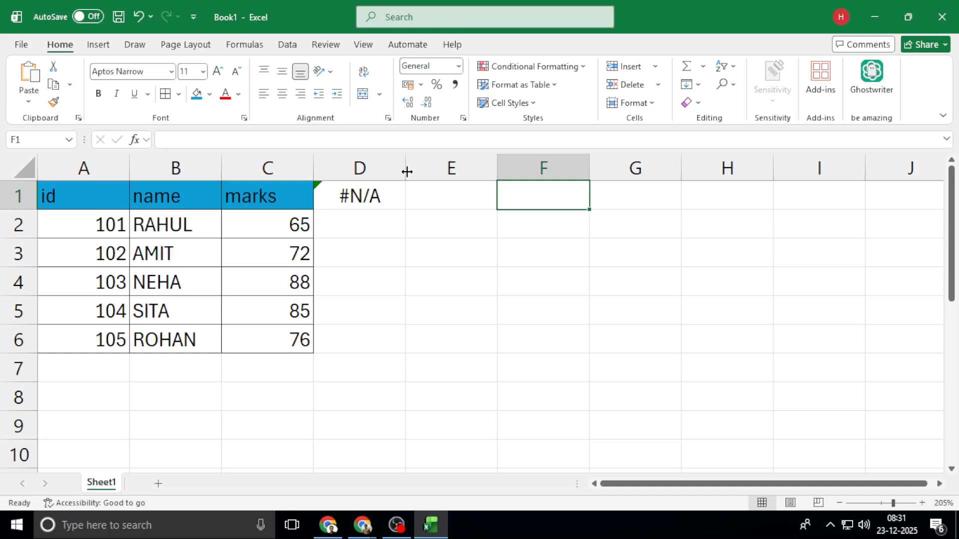
left_click(383, 203)
key("BackSpace")
Enter the exact-match formula =XMATCH(70,C1:C6,0) in cell E1 to look up 70 in the marks column
left_click(463, 185)
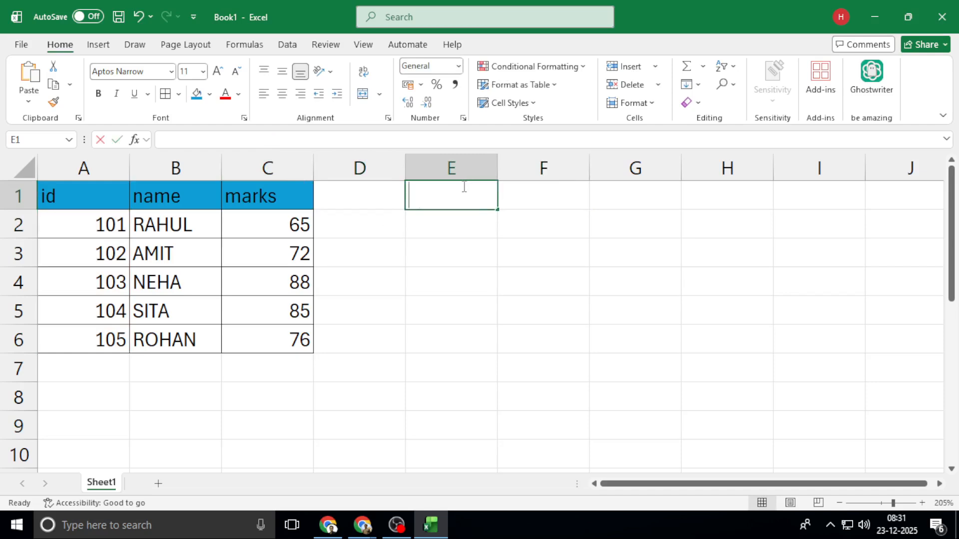
type("=XMA")
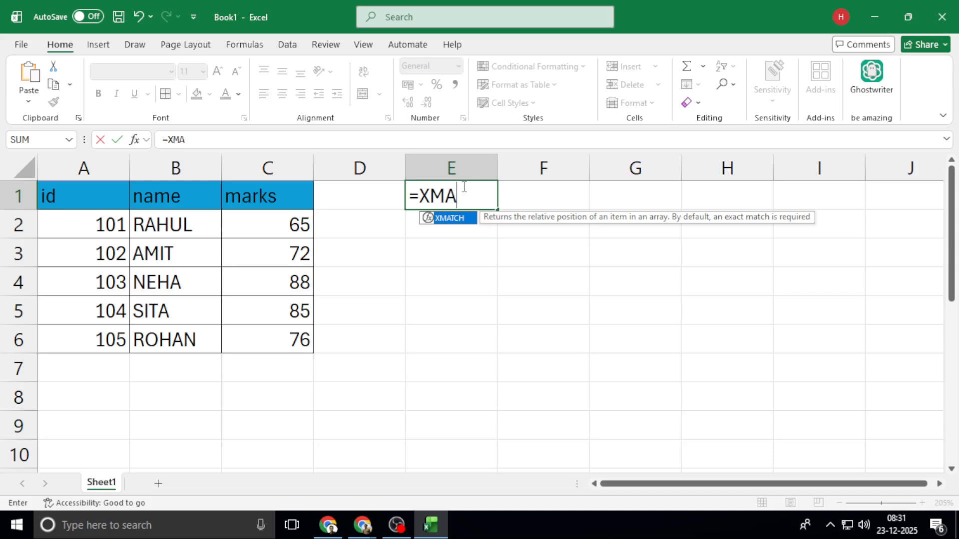
key("Tab")
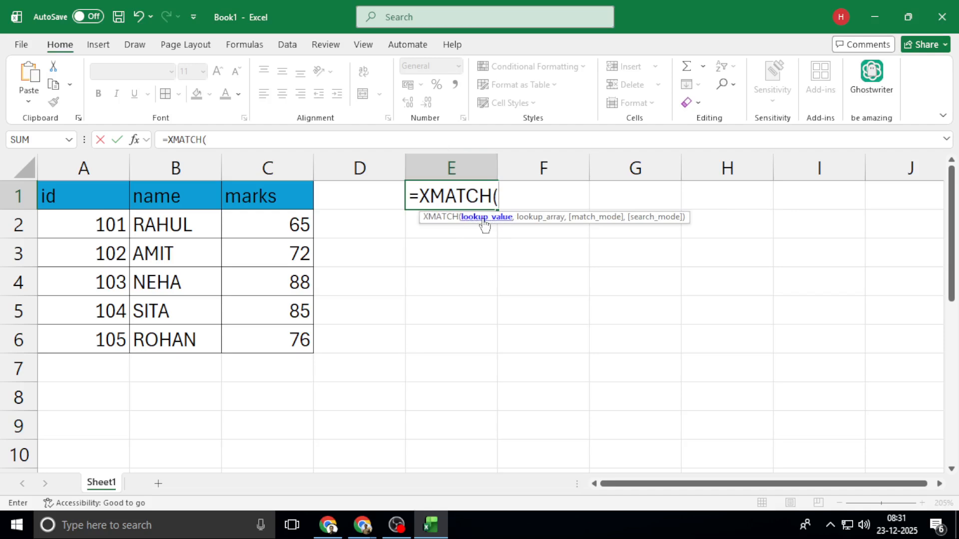
type("70,")
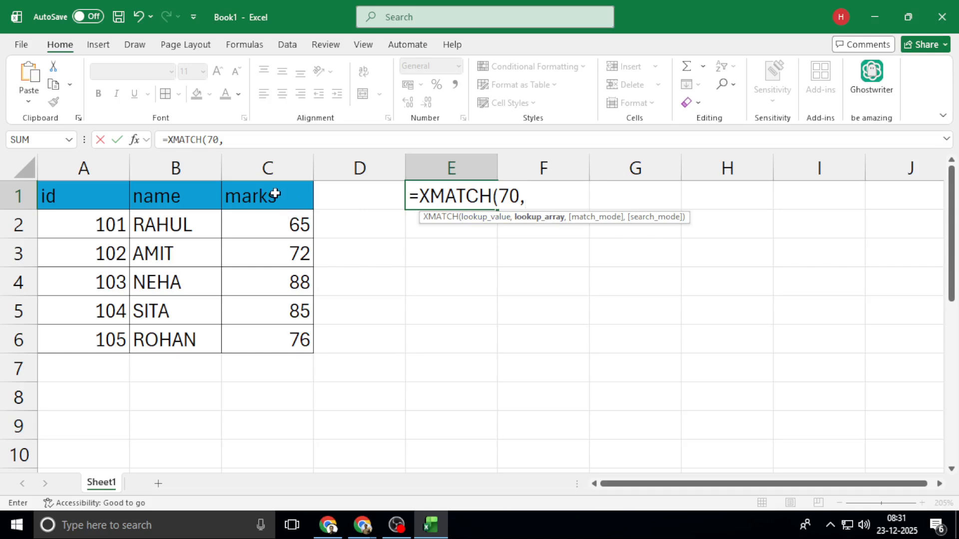
left_click_drag(275, 196, 279, 341)
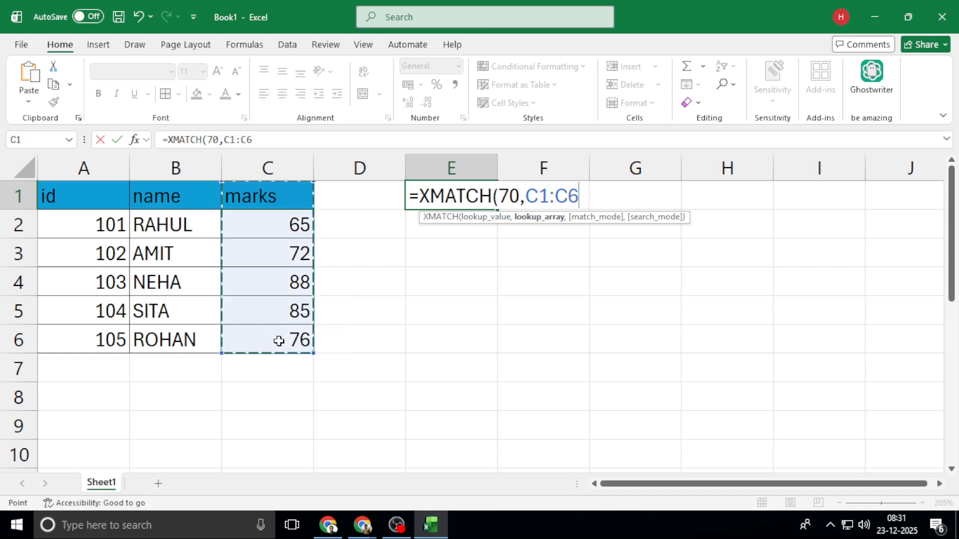
type(",")
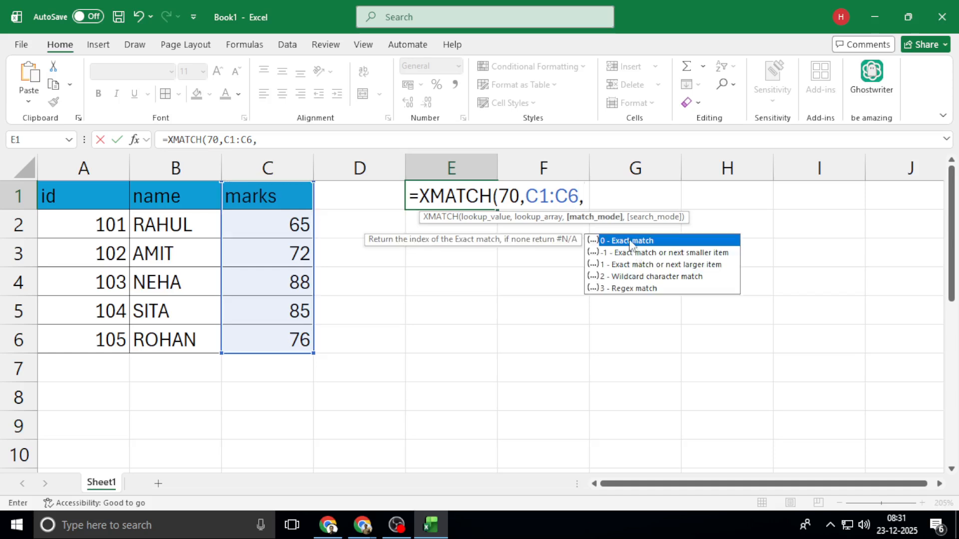
double_click(629, 240)
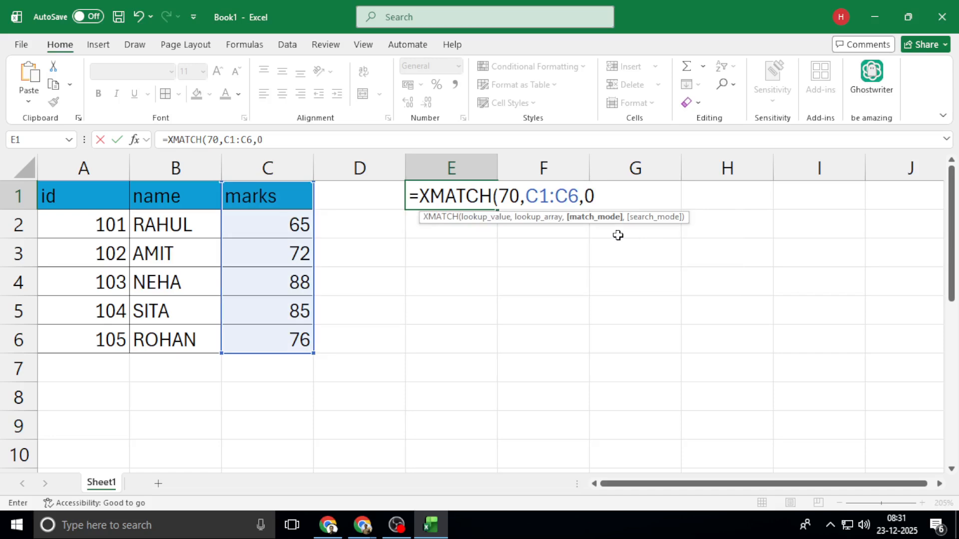
type(")")
key("Return")
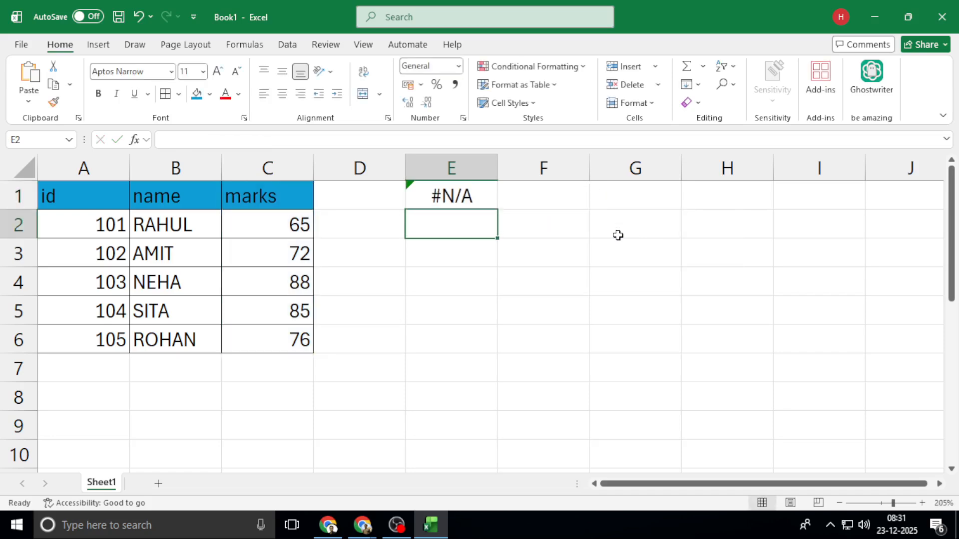
key("Up")
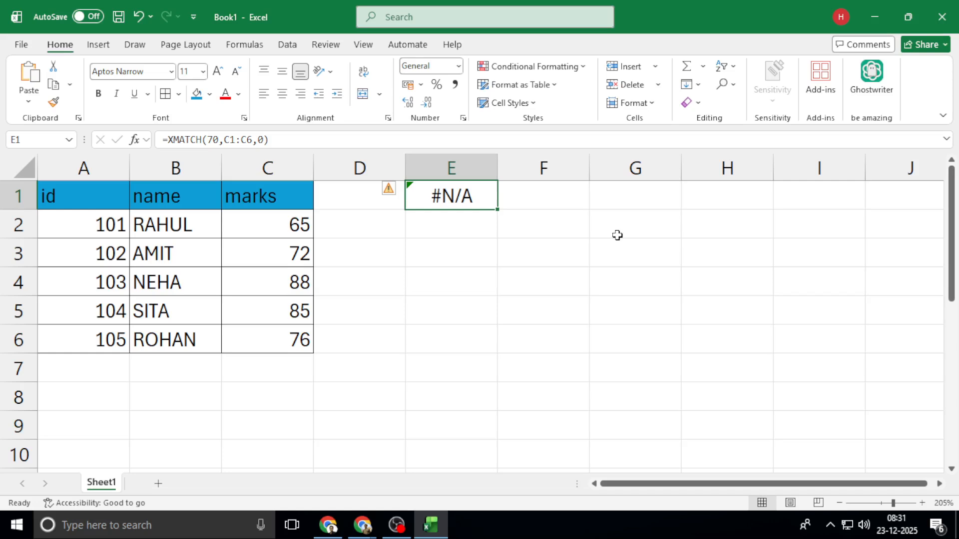
Change the match mode of the XMATCH formula in E1 to 1, exact match or next larger item
left_click(341, 140)
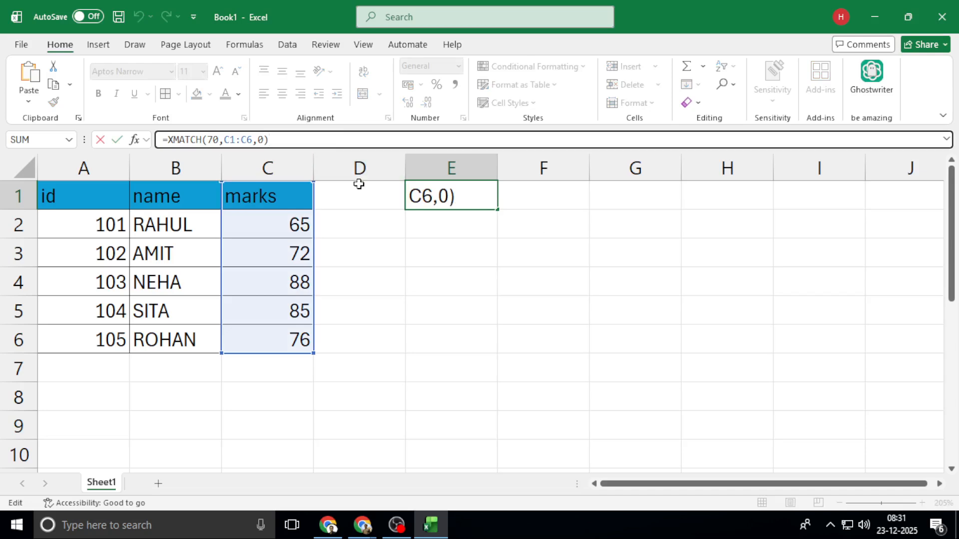
key("Return")
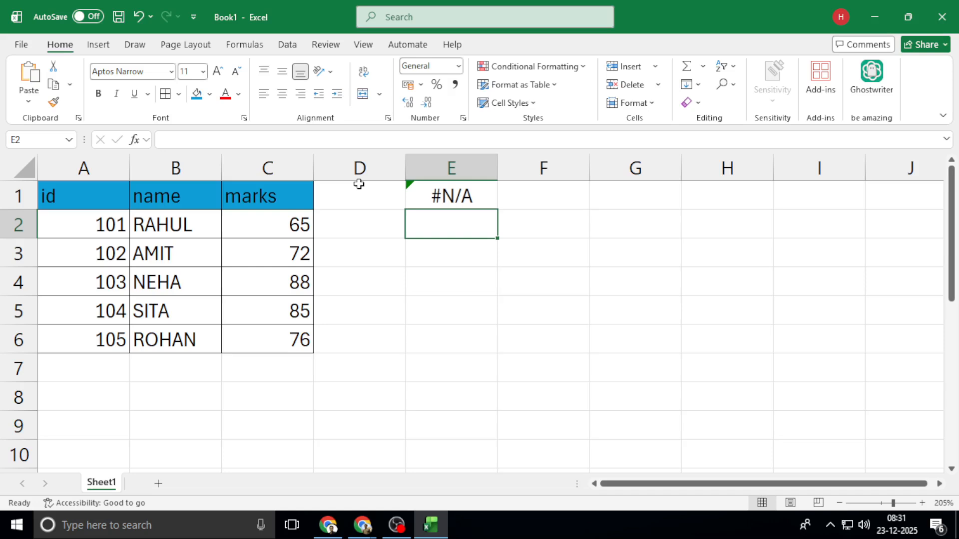
key("Up")
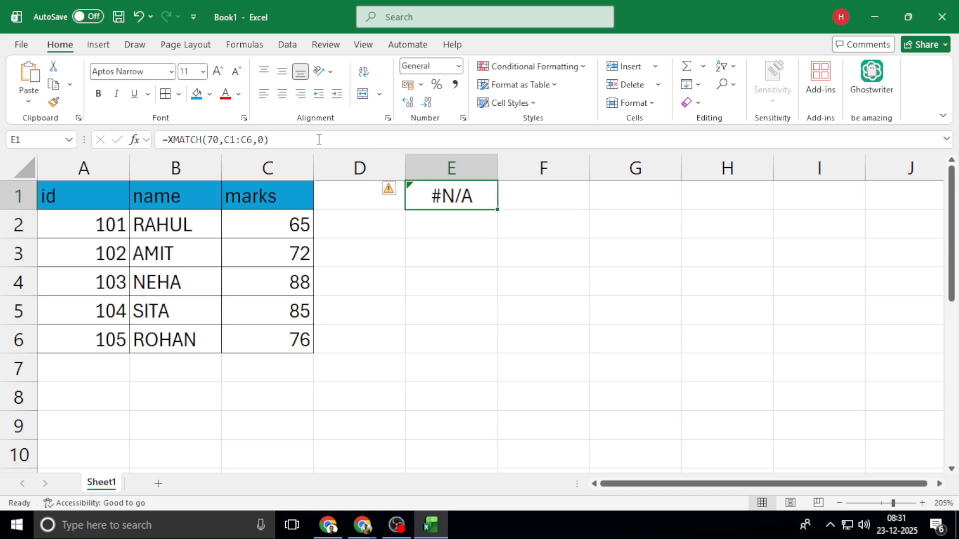
left_click(266, 140)
key("BackSpace")
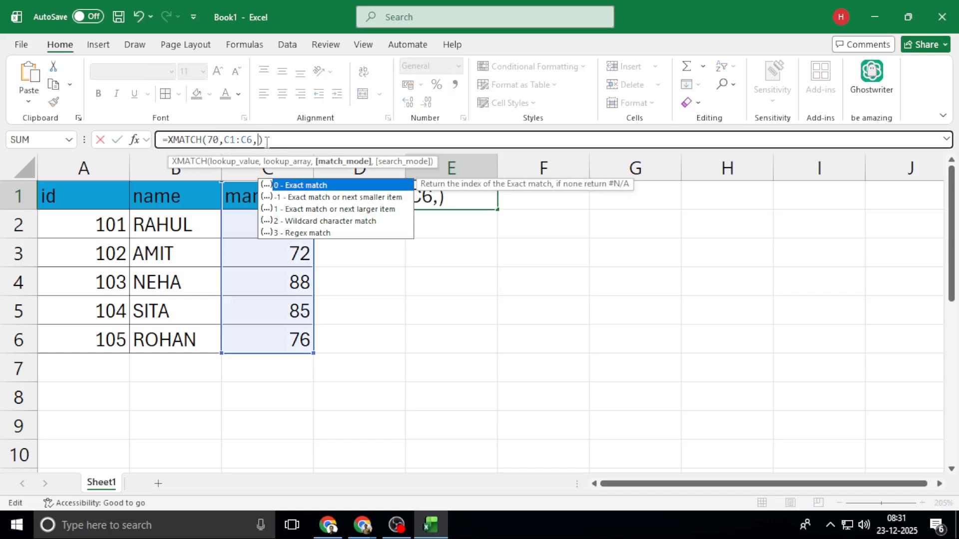
type("1")
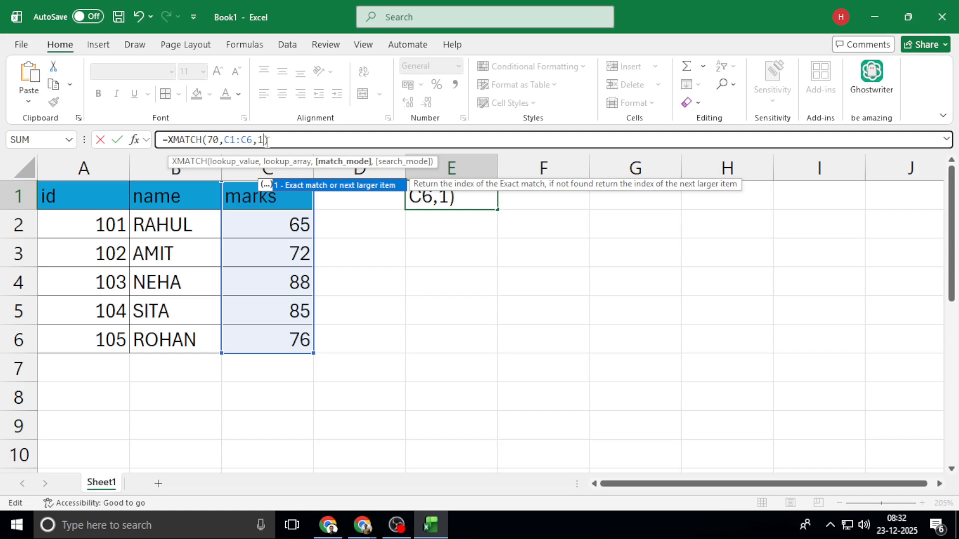
key("Return")
key("Up")
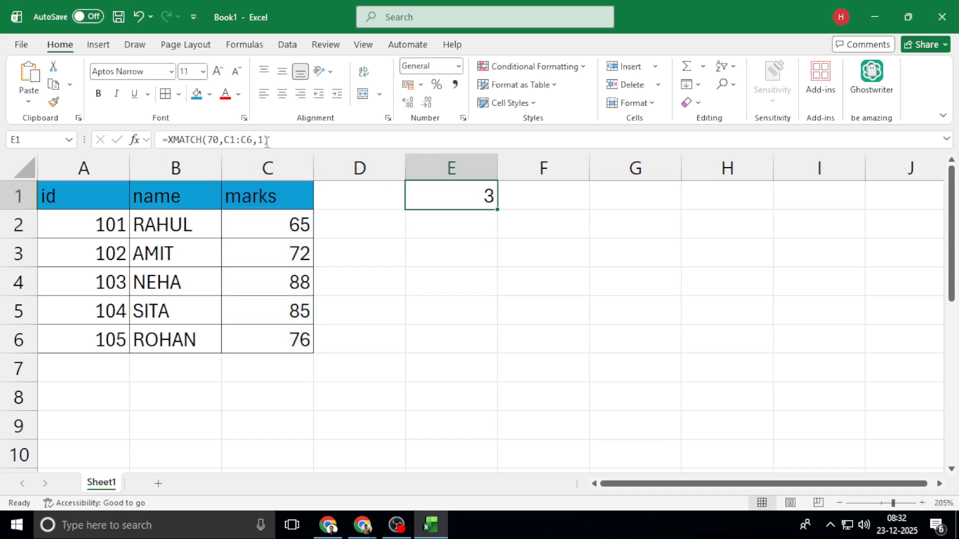
Add the search mode -1, search last-to-first, to E1's formula so it reads =XMATCH(70,C1:C6,1,-1)
left_click(345, 141)
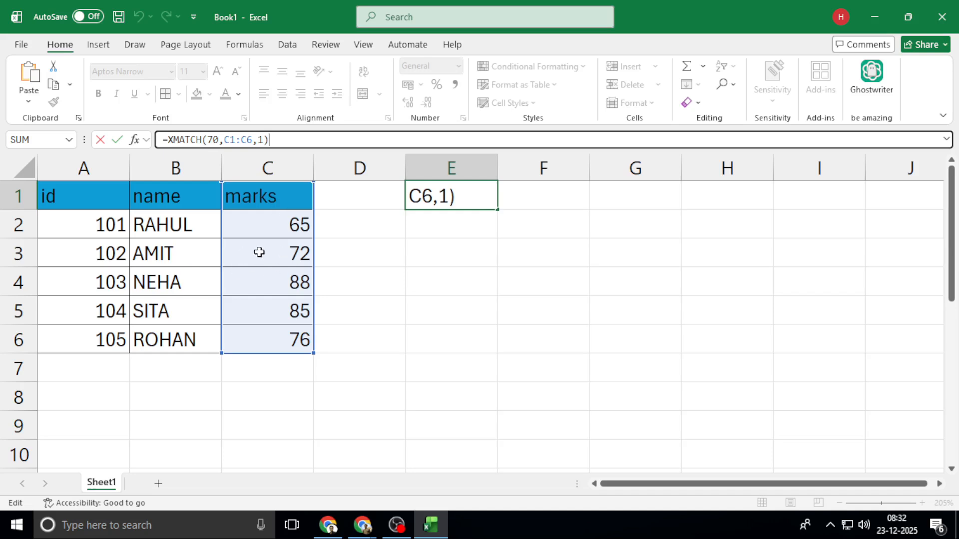
key("Return")
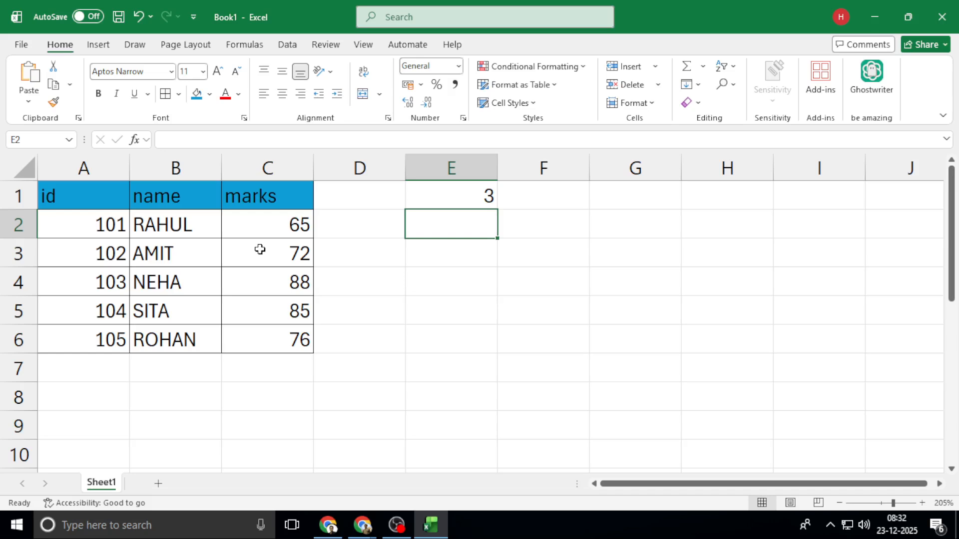
left_click(434, 196)
left_click(283, 144)
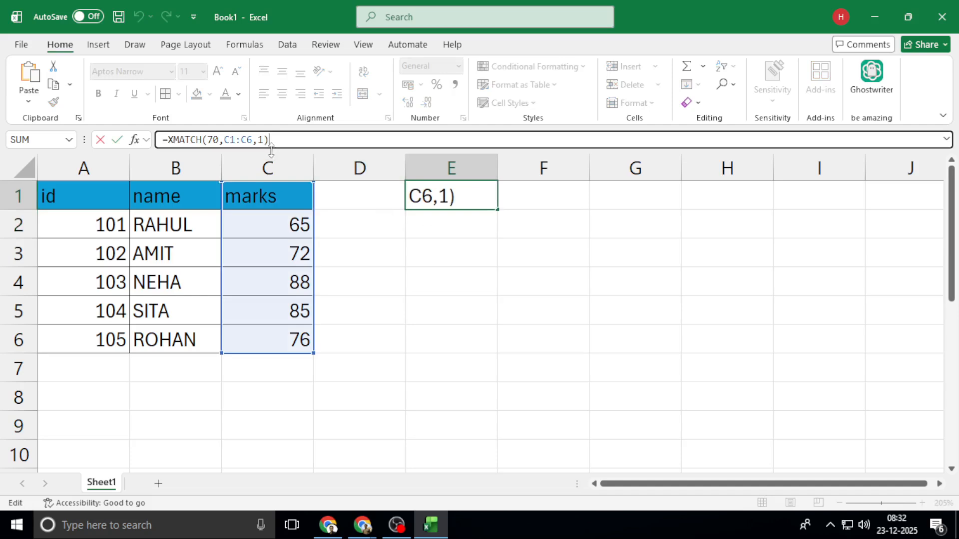
key("Left")
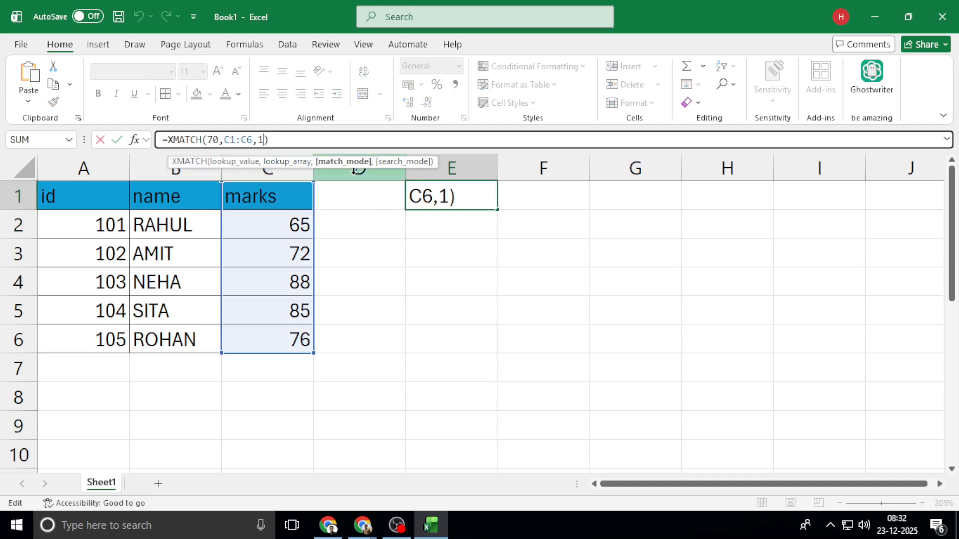
type(",")
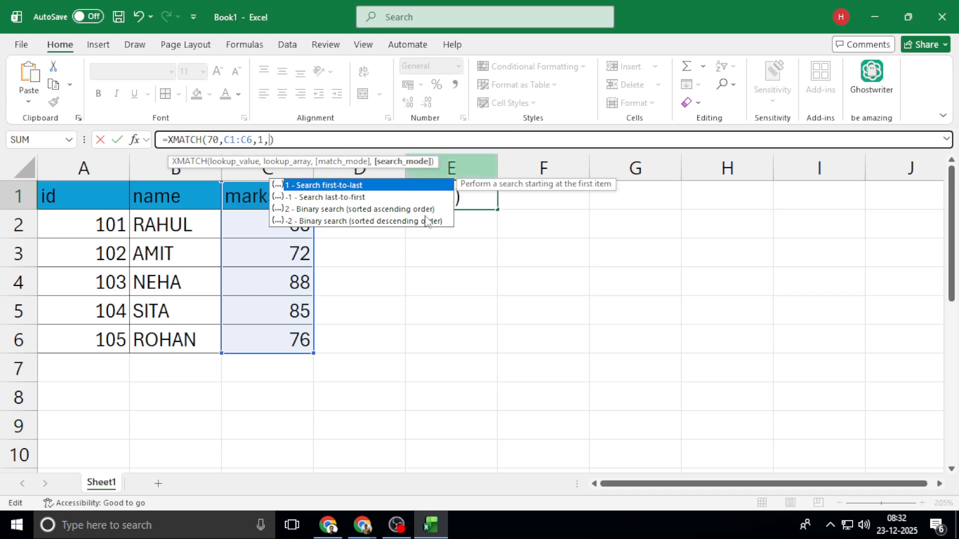
left_click(330, 199)
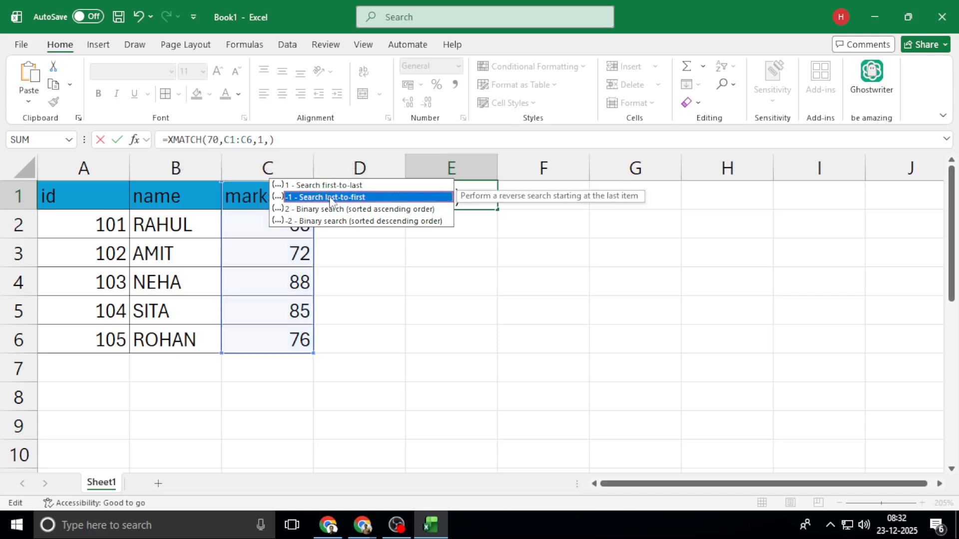
left_click(271, 140)
type("-1")
key("Return")
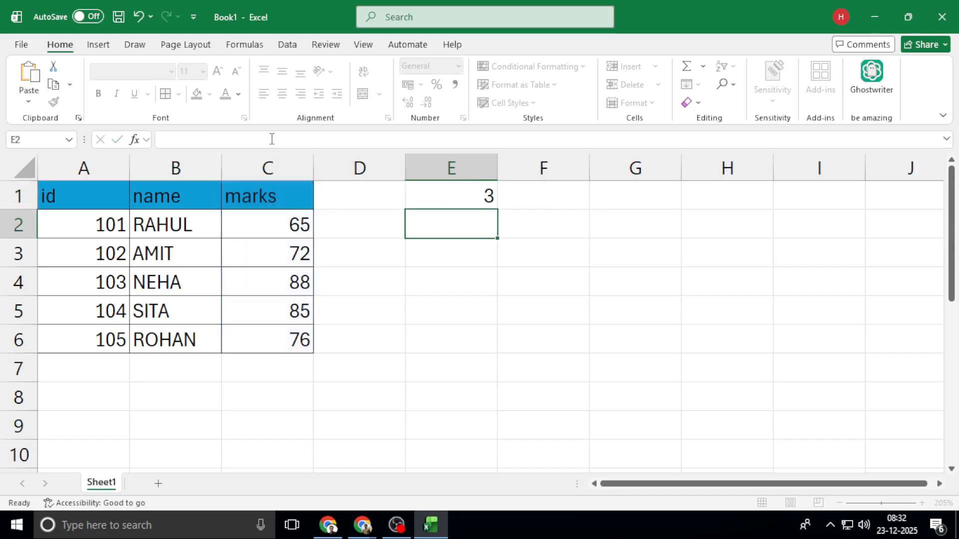
key("Up")
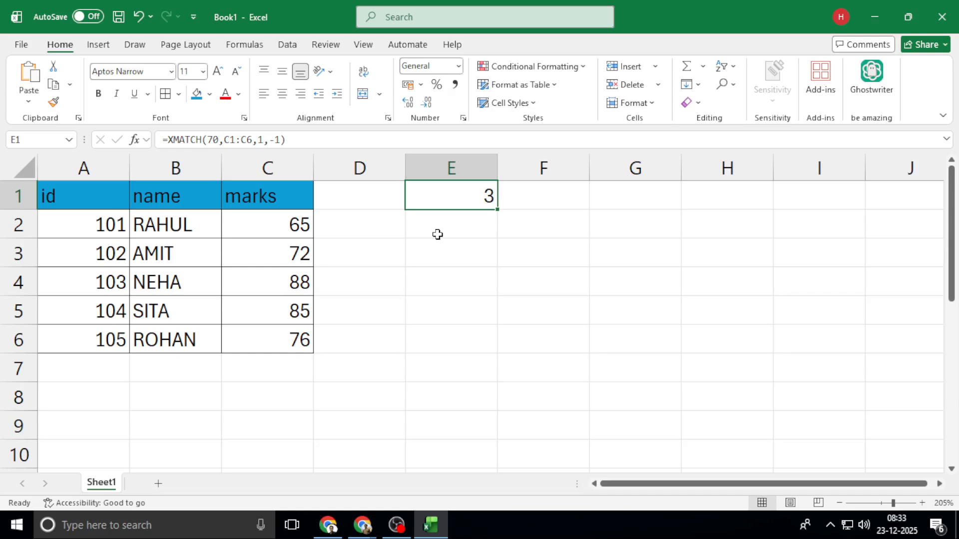
Replace the lookup value in E1's XMATCH formula with 87
left_click(277, 141)
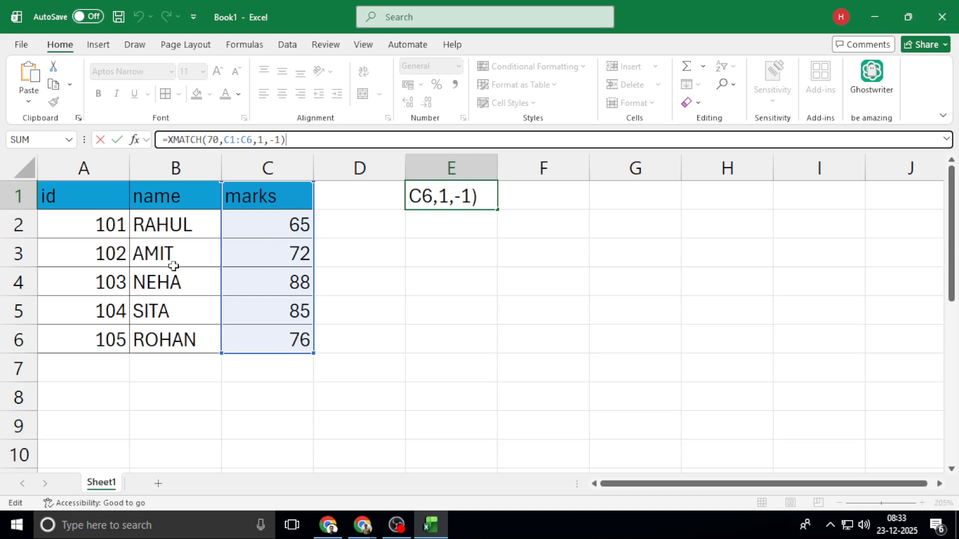
key("Return")
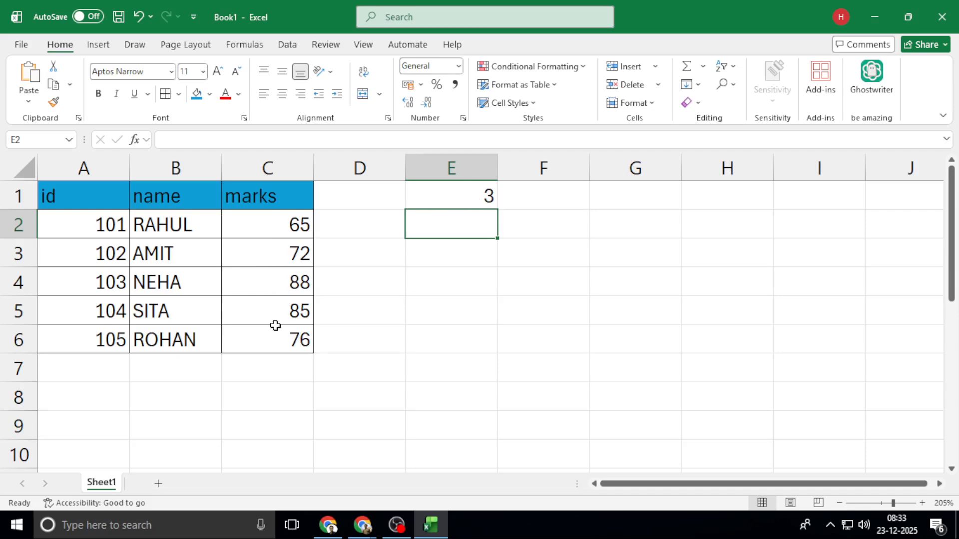
left_click(470, 189)
left_click(335, 141)
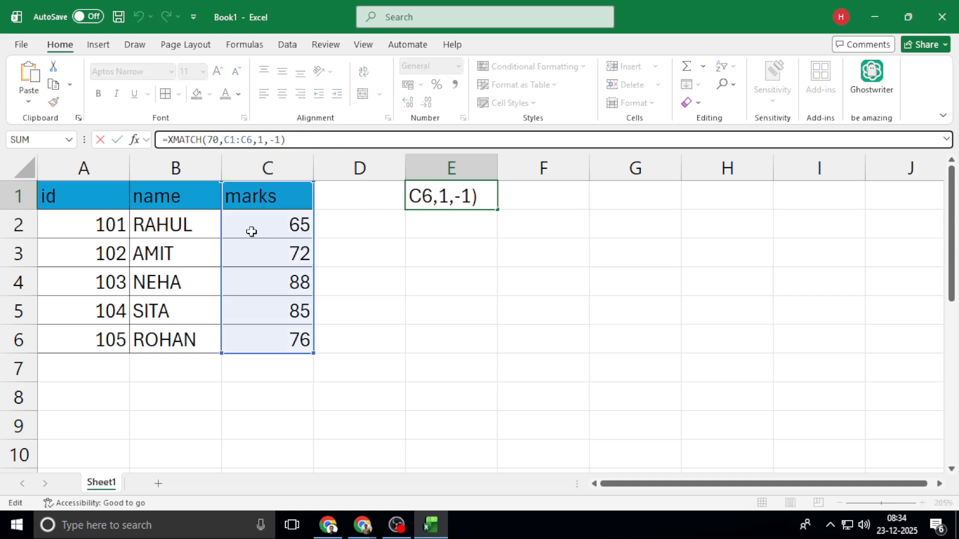
left_click(218, 140)
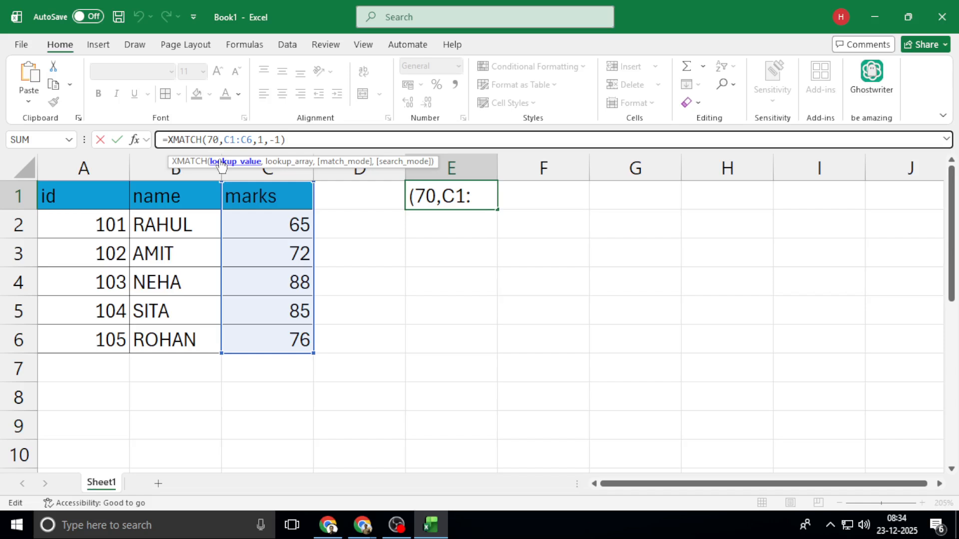
key("BackSpace")
key("BackSpace")
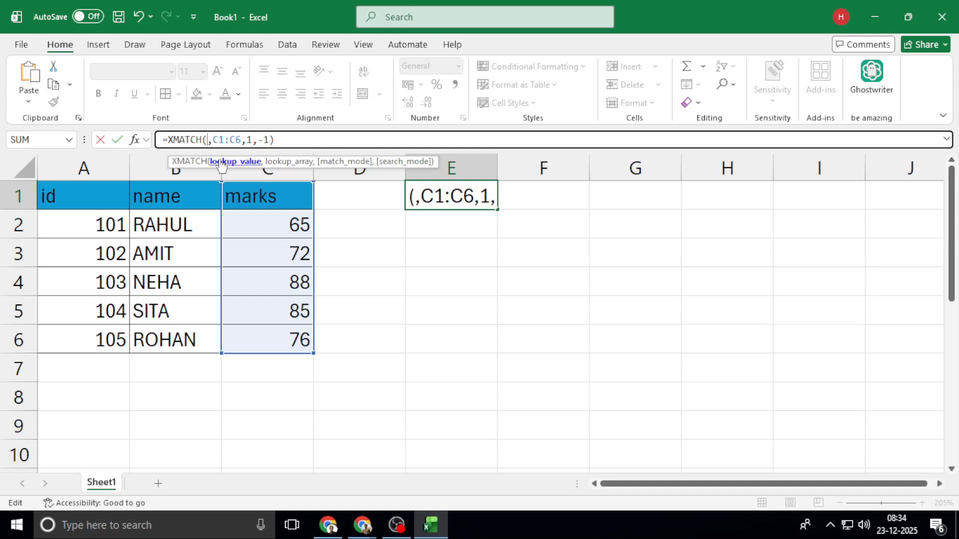
type("64")
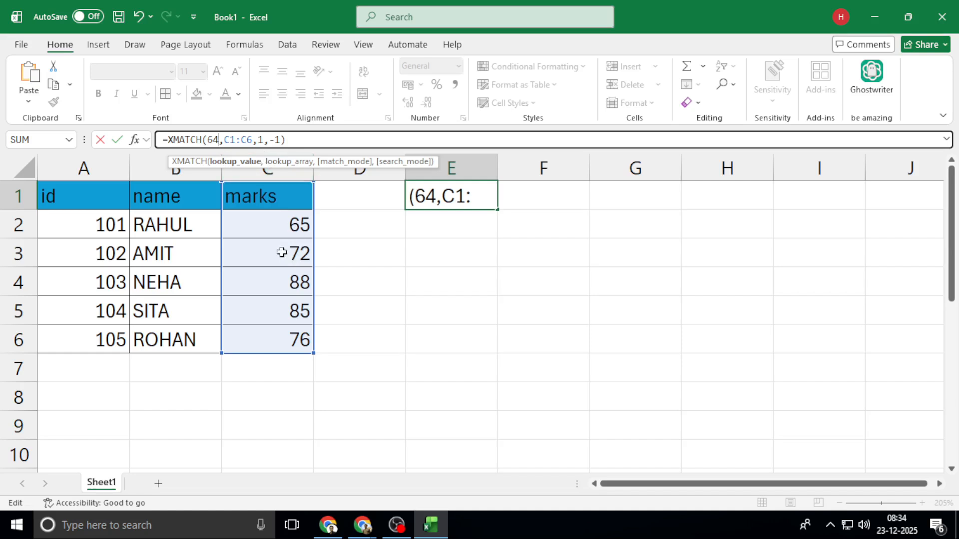
key("BackSpace")
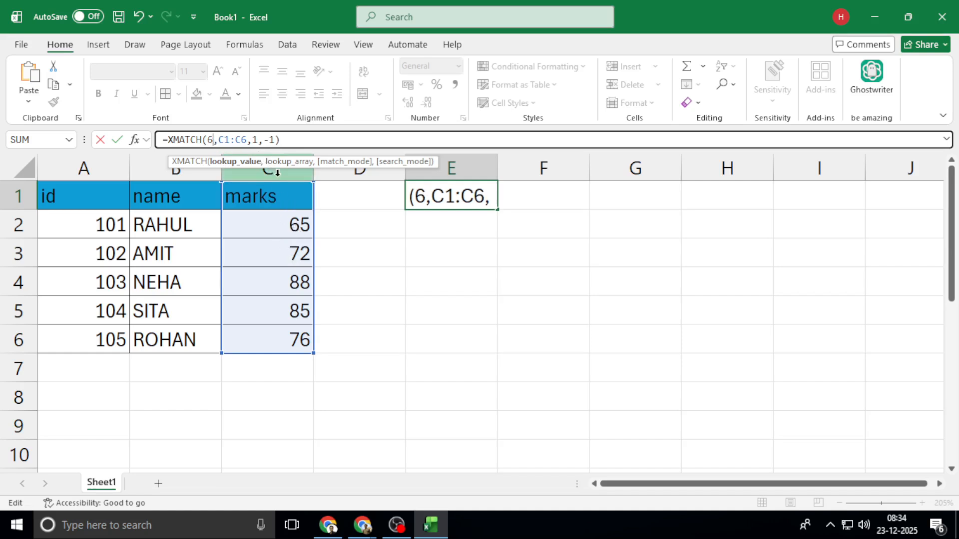
key("BackSpace")
type("87")
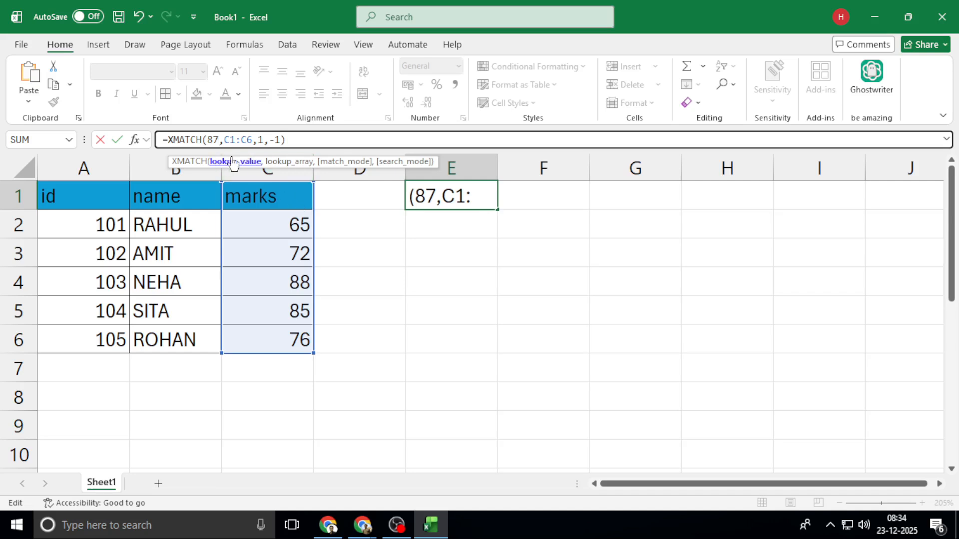
Change the match mode of E1's formula to -1 so it reads =XMATCH(87,C1:C6,-1,-1)
left_click(264, 140)
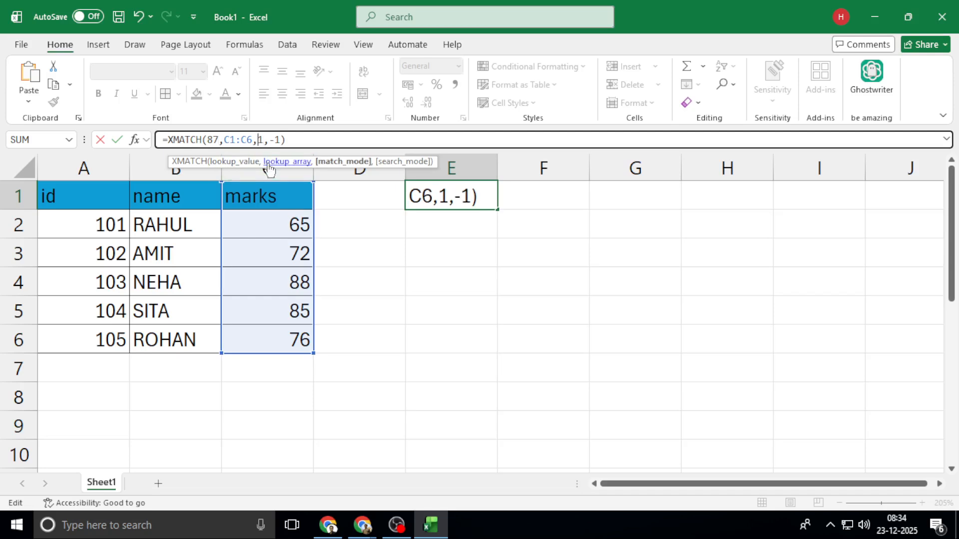
type("-")
key("Return")
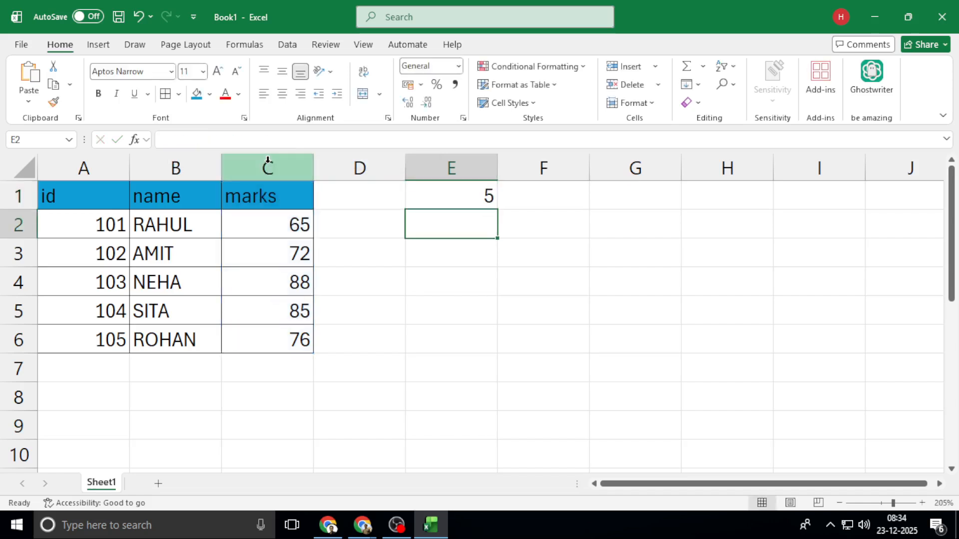
Examine the XMATCH formula and result in E1 against the cells of the marks column, from C1 down to C5
key("Up")
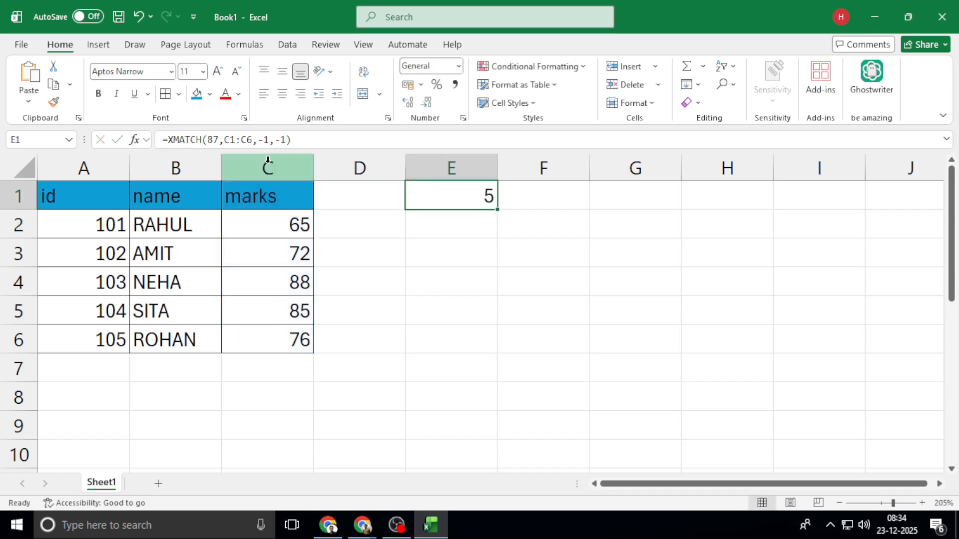
left_click(354, 146)
key("Return")
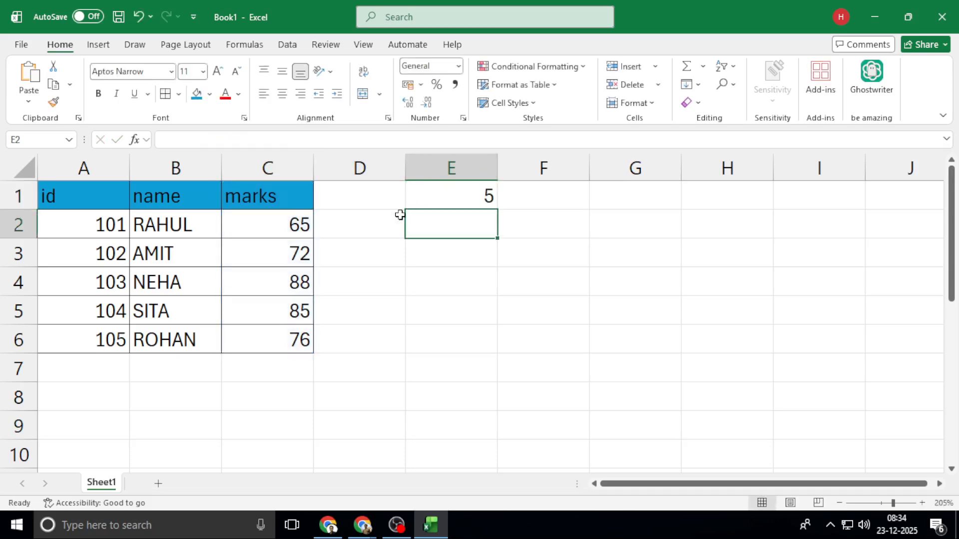
left_click(268, 196)
left_click(261, 235)
left_click(265, 258)
left_click(268, 291)
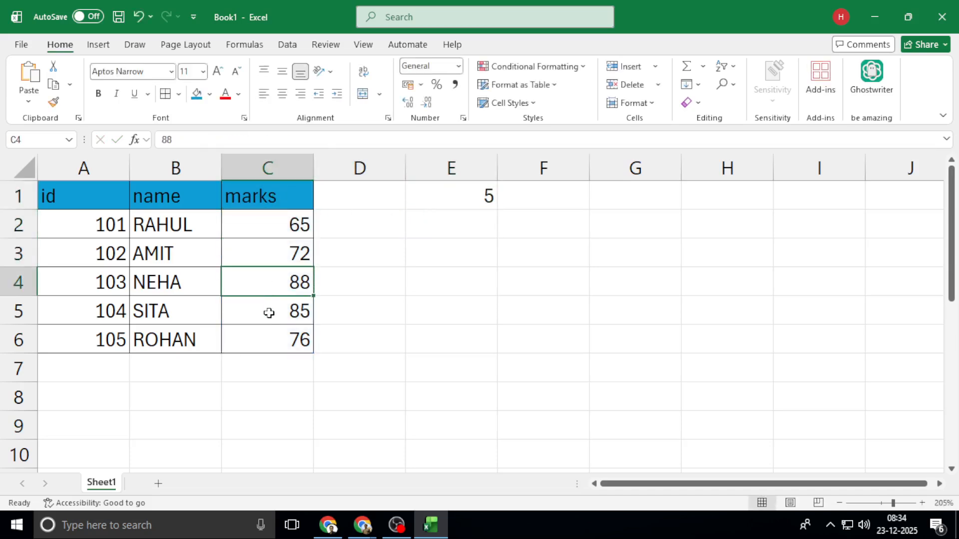
left_click(268, 313)
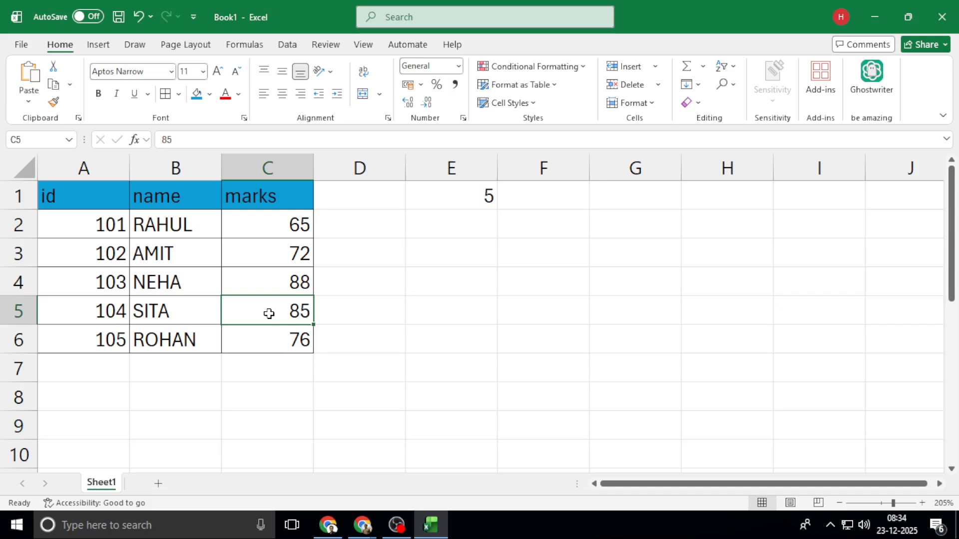
left_click(462, 196)
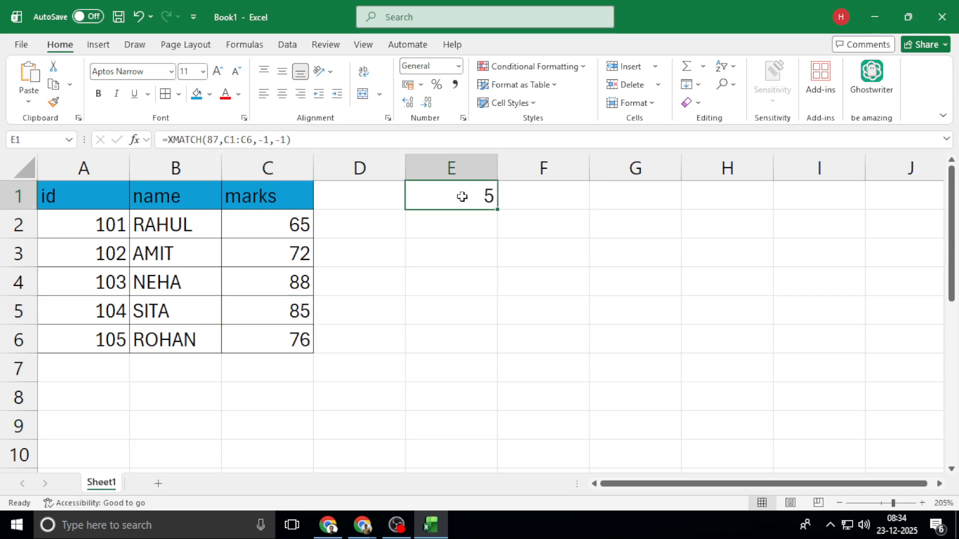
left_click(343, 139)
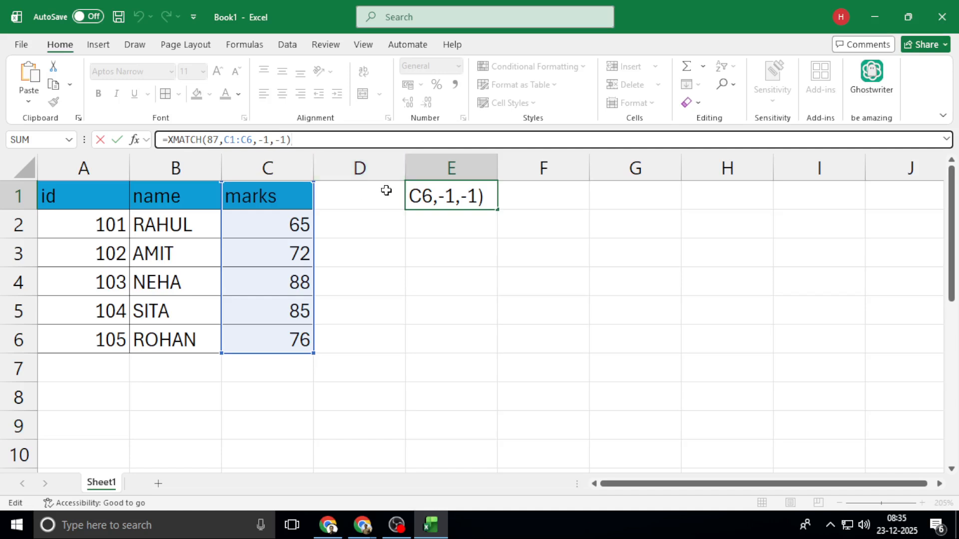
key("Return")
left_click(467, 201)
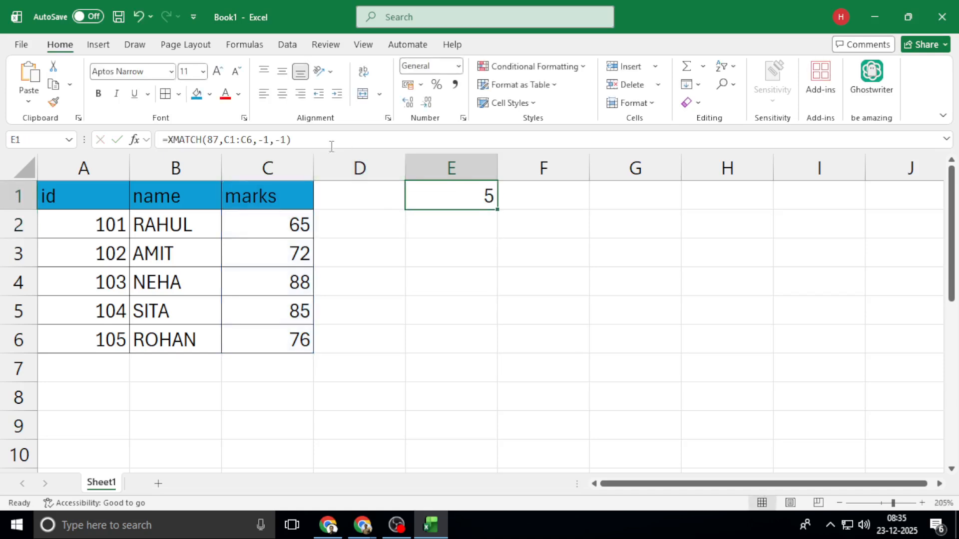
left_click(330, 142)
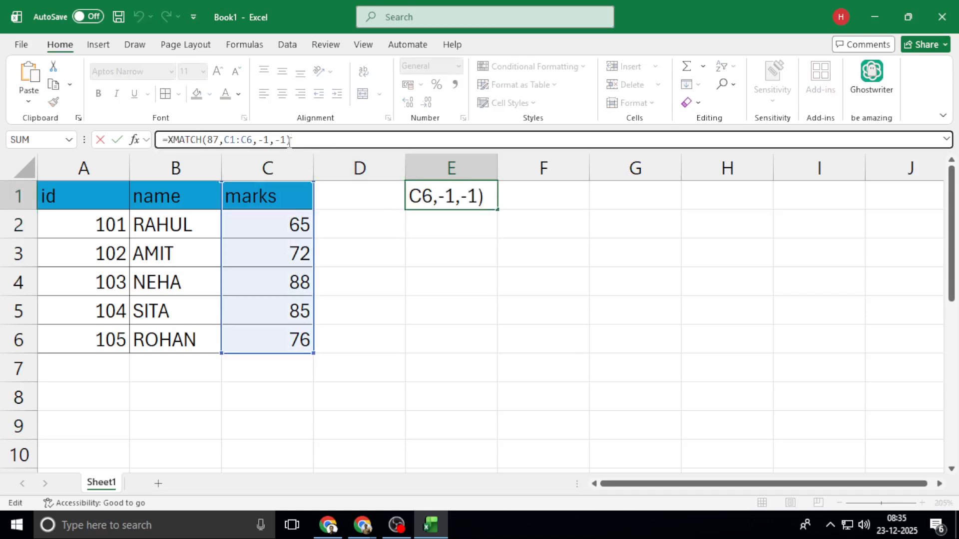
left_click_drag(276, 140, 291, 140)
left_click(442, 225)
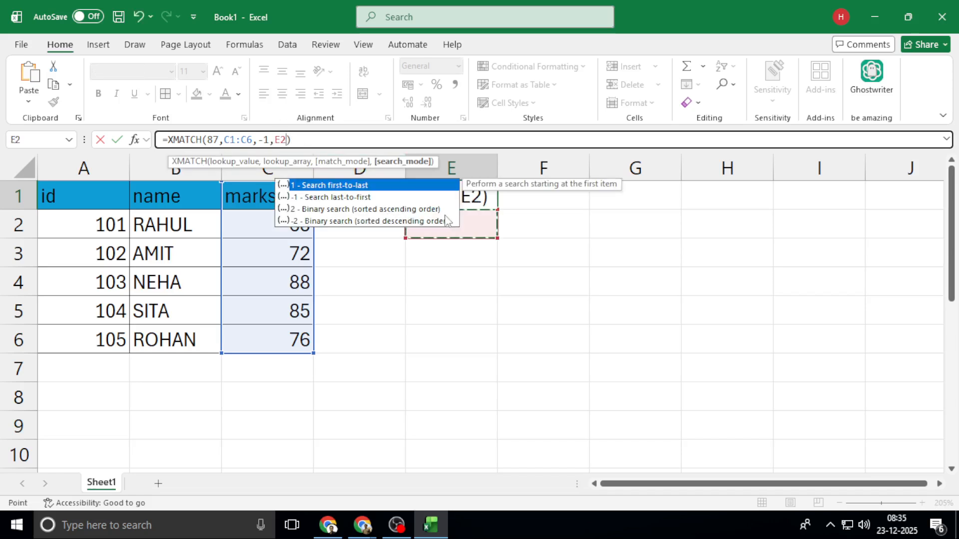
Replace all arguments of E1's XMATCH formula with the name from B5, without quotation marks, as the lookup value
left_click_drag(295, 141, 207, 140)
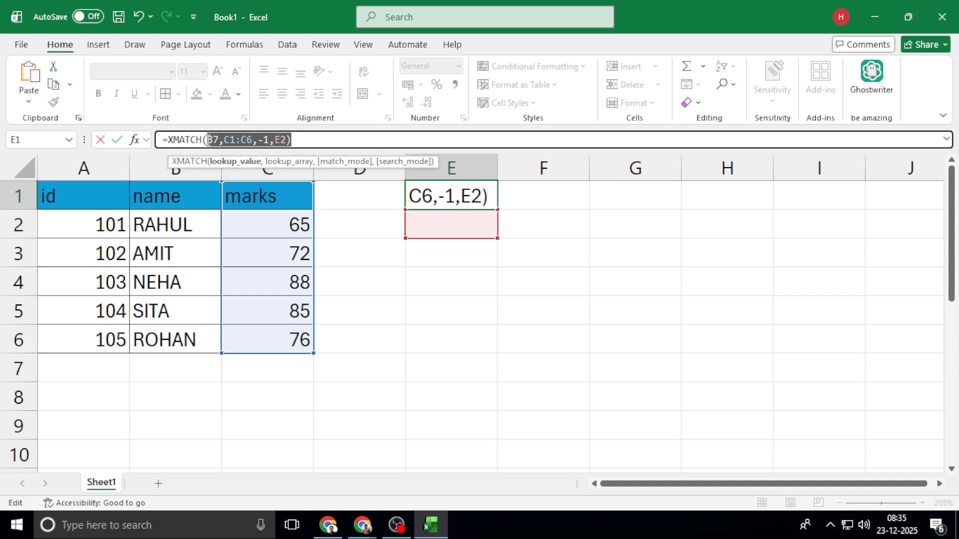
type("AMI")
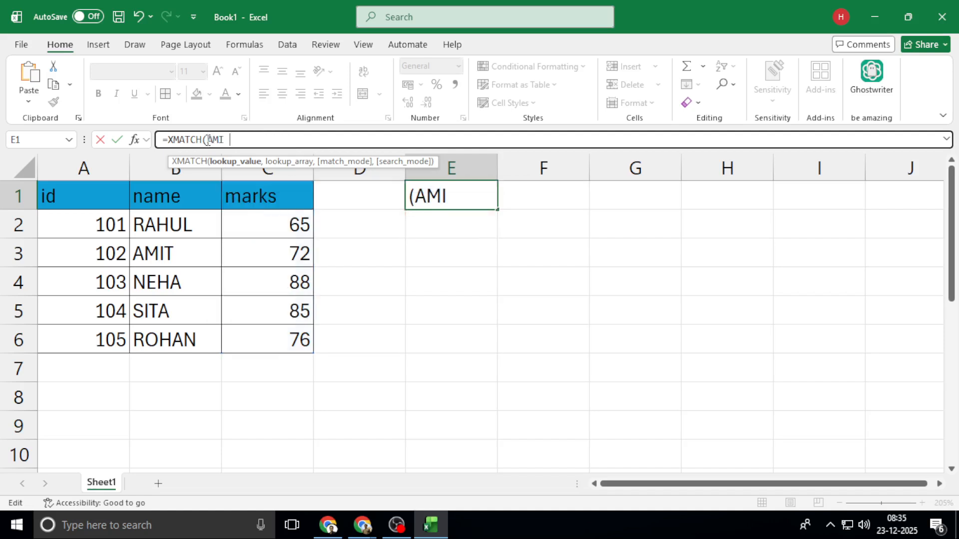
type("T,")
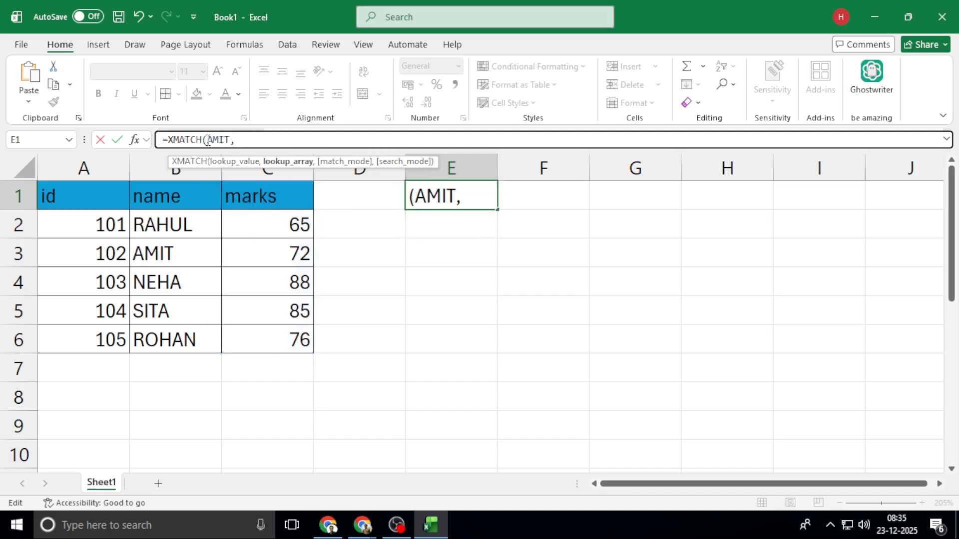
key("BackSpace")
key("BackSpace")
key("BackSpace")
key("BackSpace")
key("BackSpace")
key("BackSpace")
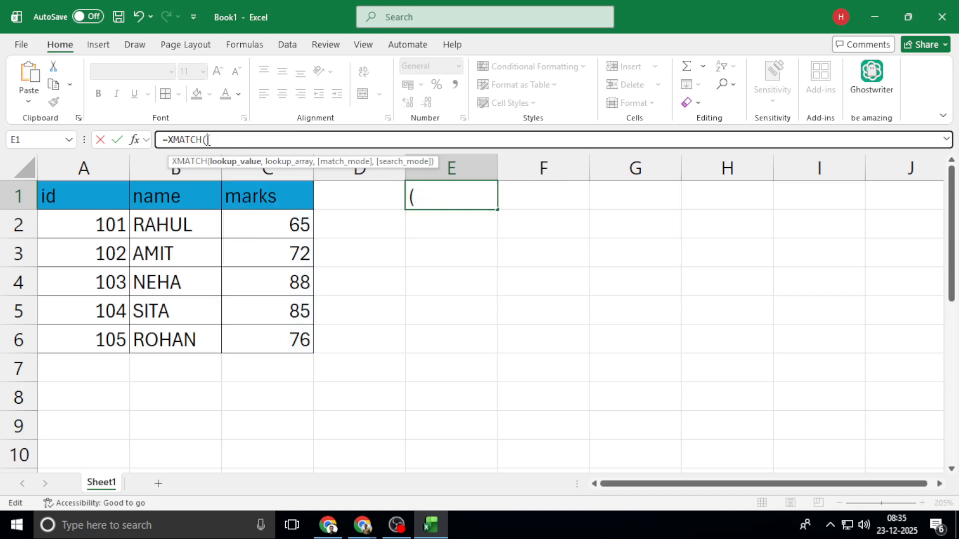
type("STA")
key("BackSpace")
key("BackSpace")
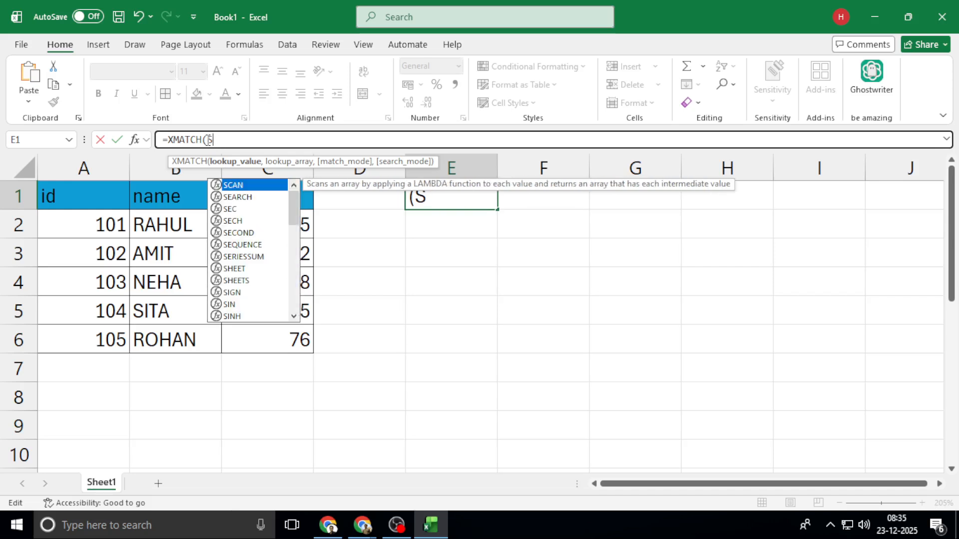
type("ITA,")
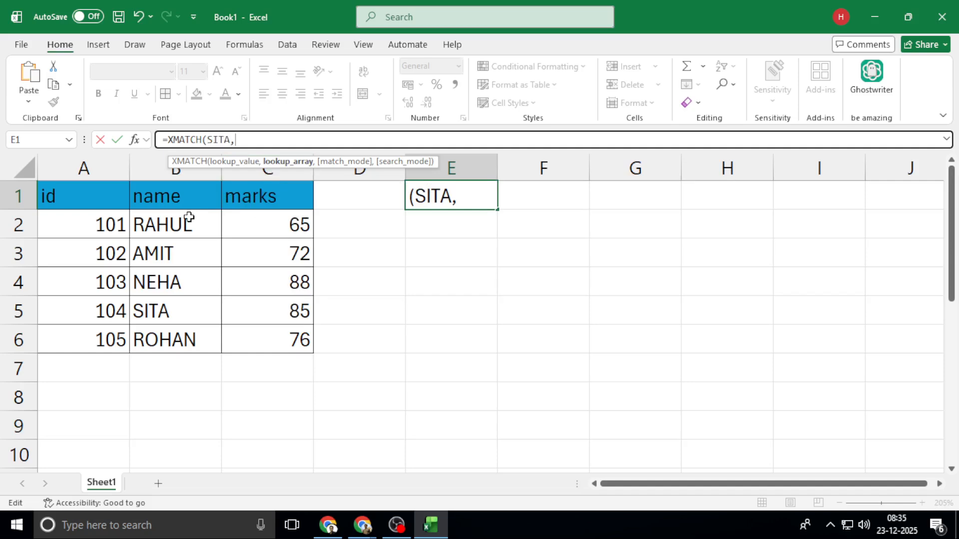
Complete E1's XMATCH formula with lookup array B1:B6, match mode 0 (exact match) and search mode -1 (last-to-first)
left_click_drag(175, 189, 190, 334)
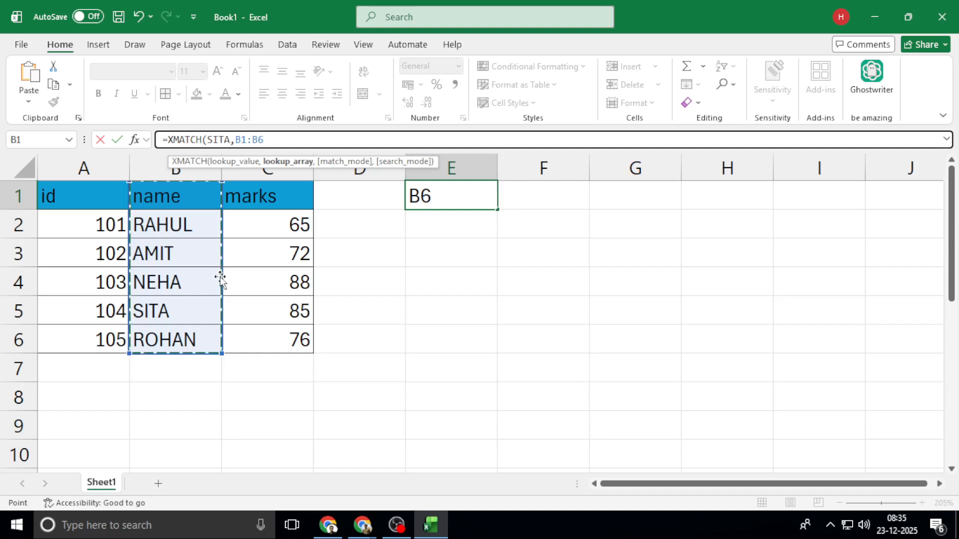
type(",")
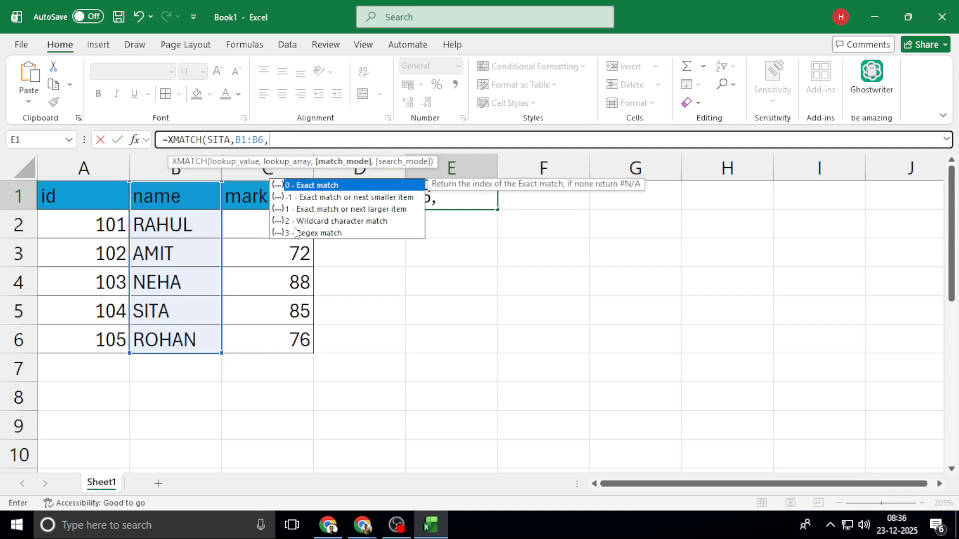
type("0")
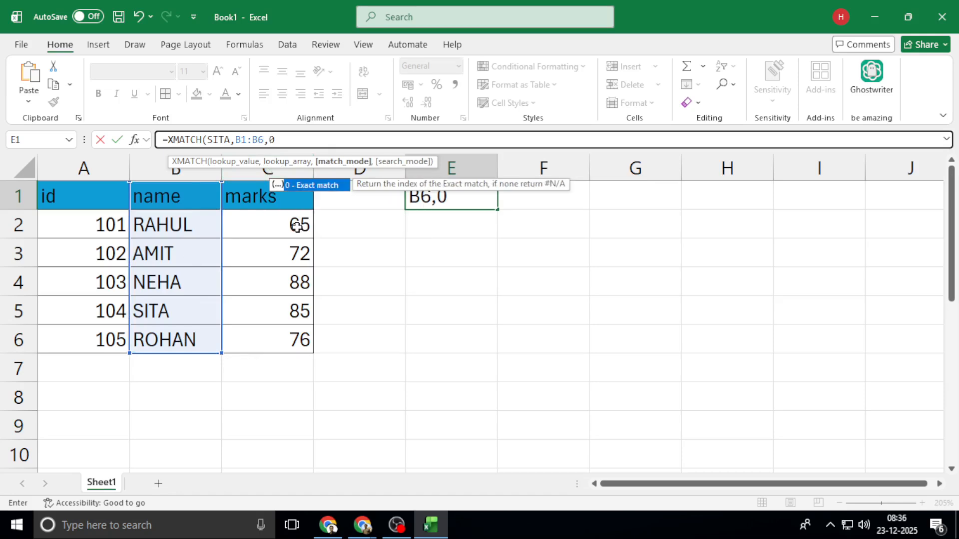
type(",")
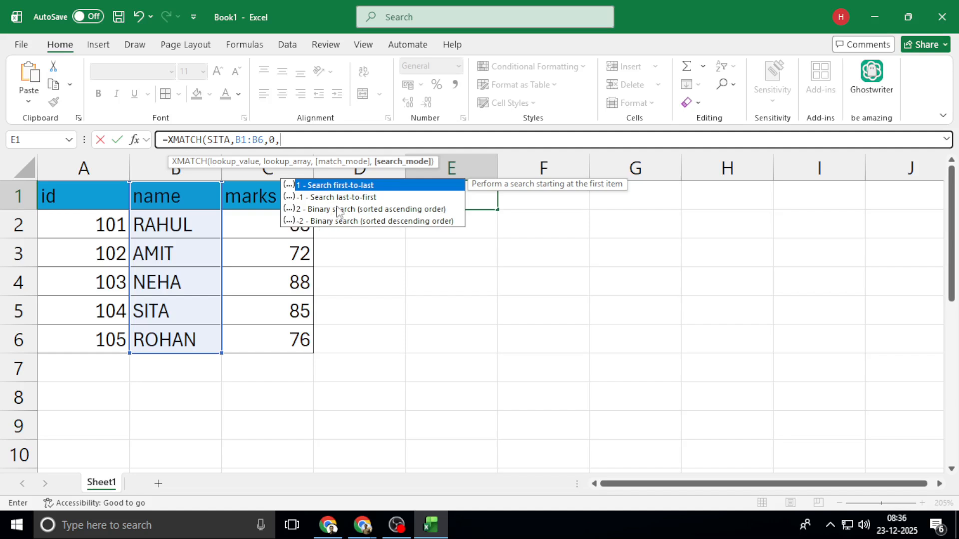
double_click(370, 197)
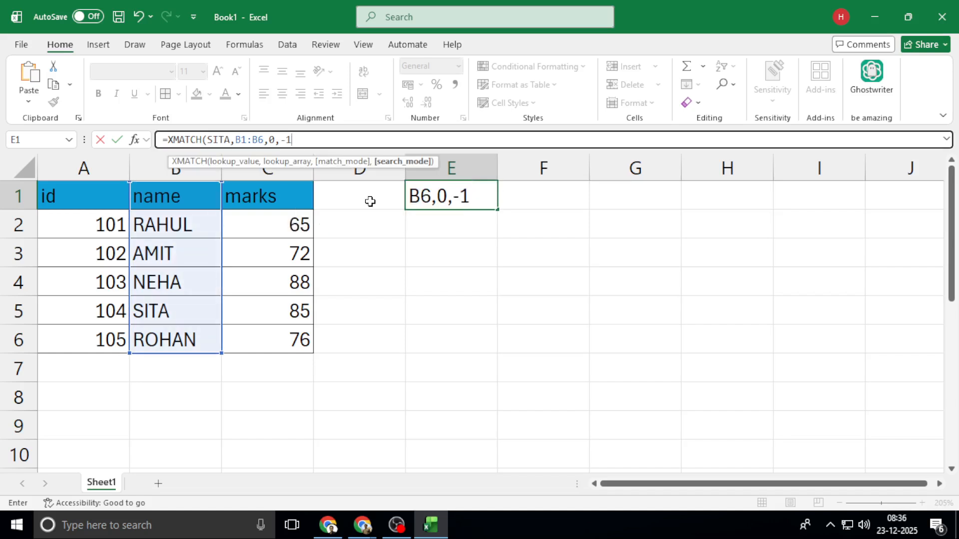
key("Return")
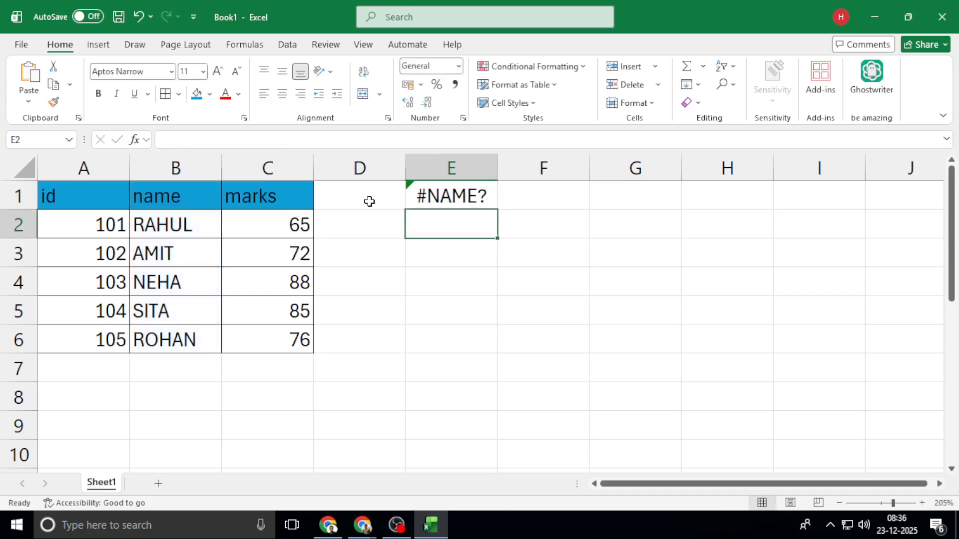
Replace the lookup value in E1's XMATCH formula with the name from B3, without quotation marks, and reopen the formula
key("Up")
left_click(349, 142)
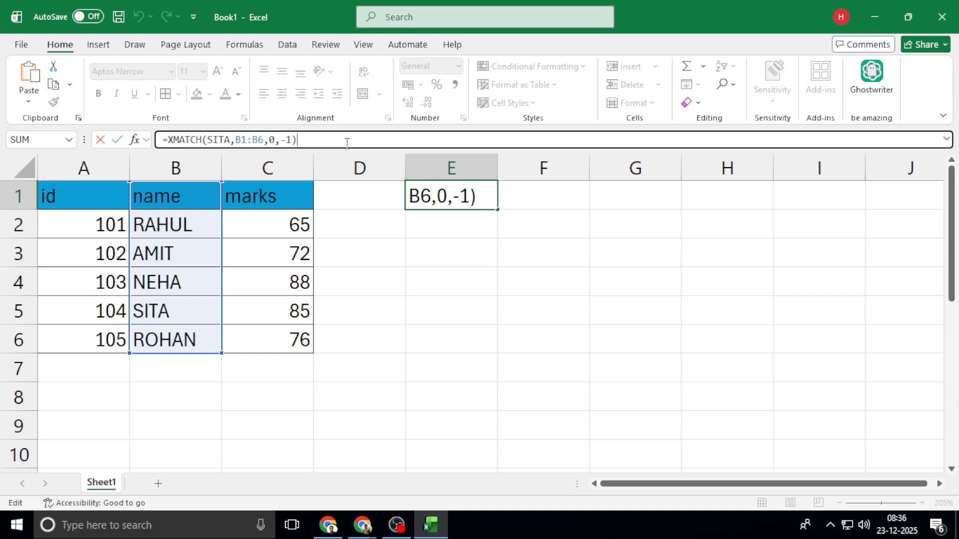
left_click(231, 142)
left_click_drag(232, 142, 210, 140)
type("AMIT")
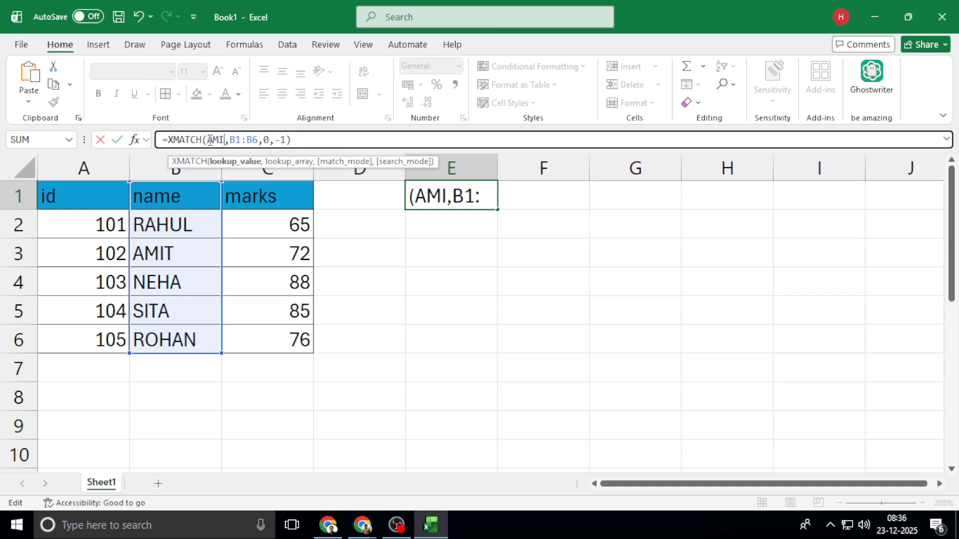
key("Return")
key("Up")
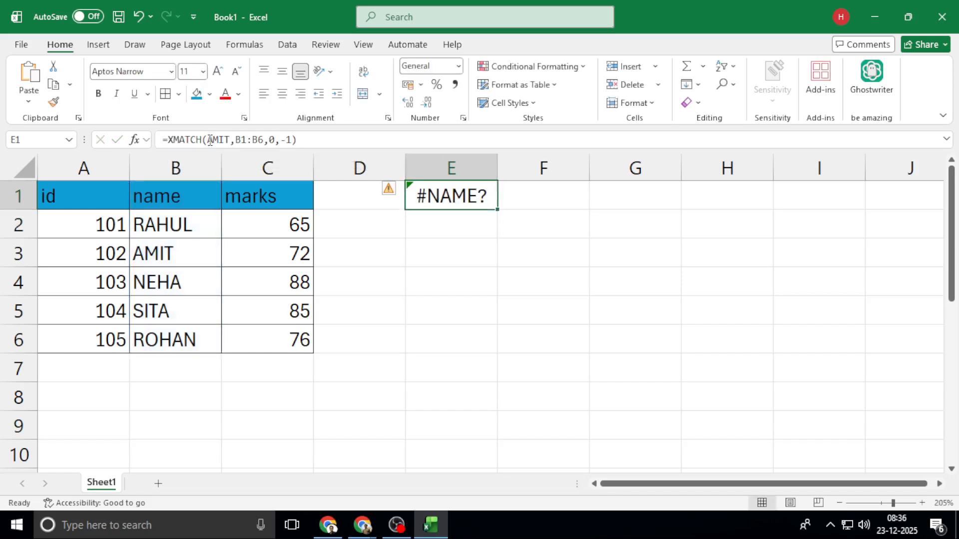
left_click(312, 137)
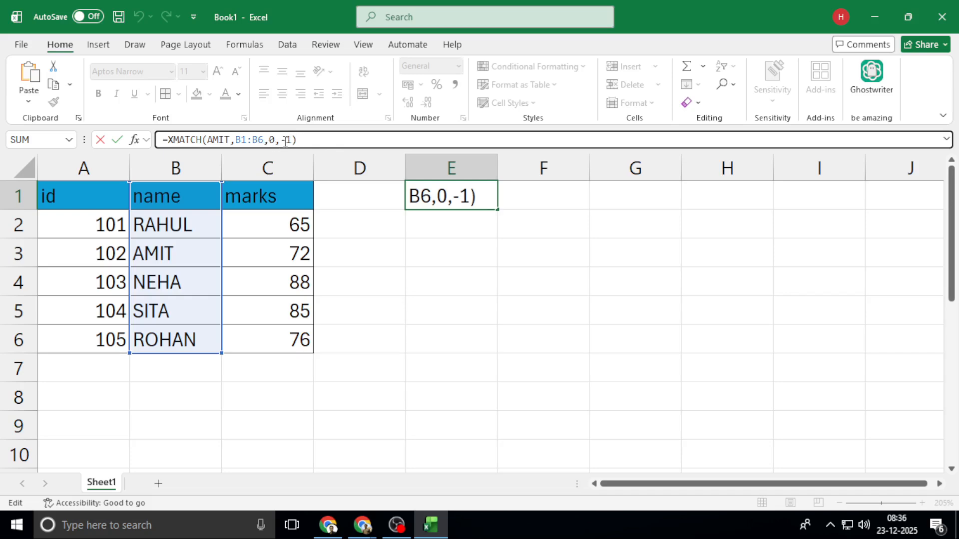
Try search mode 1 (first-to-last) in E1's XMATCH formula with the unquoted lookup name
key("Return")
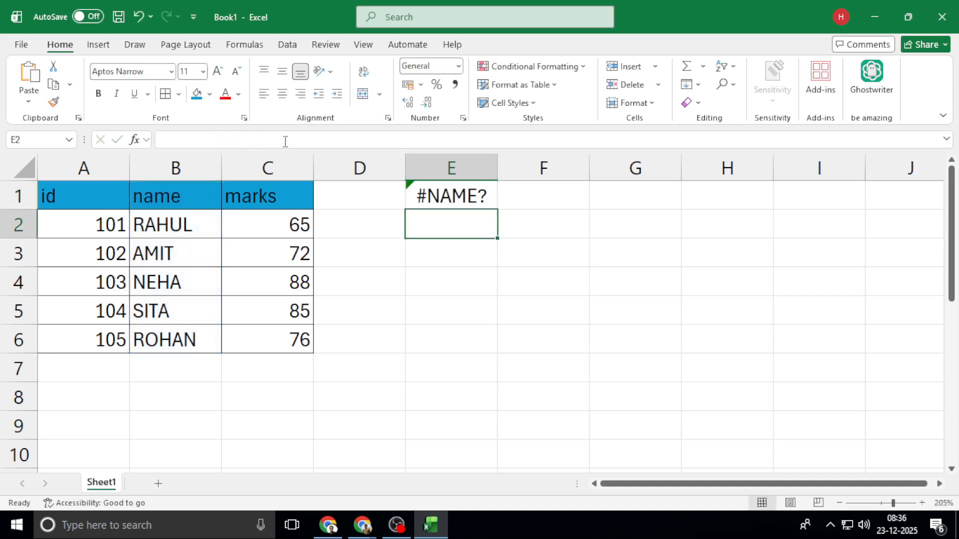
key("Up")
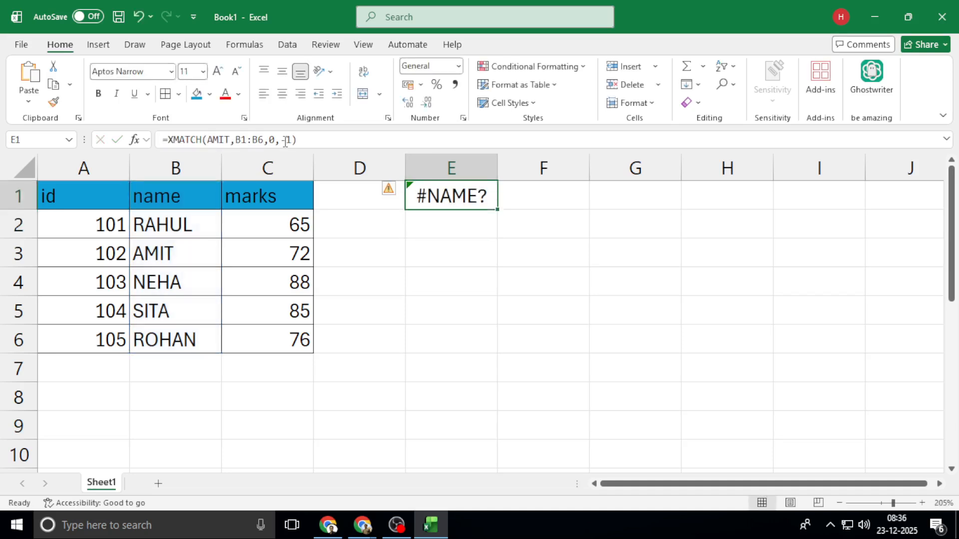
left_click(290, 141)
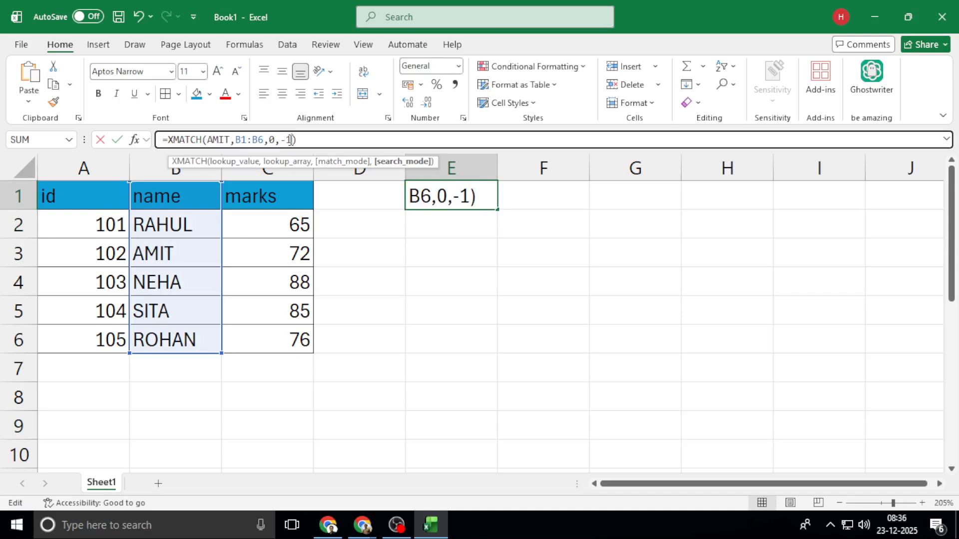
key("BackSpace")
key("BackSpace")
type("1")
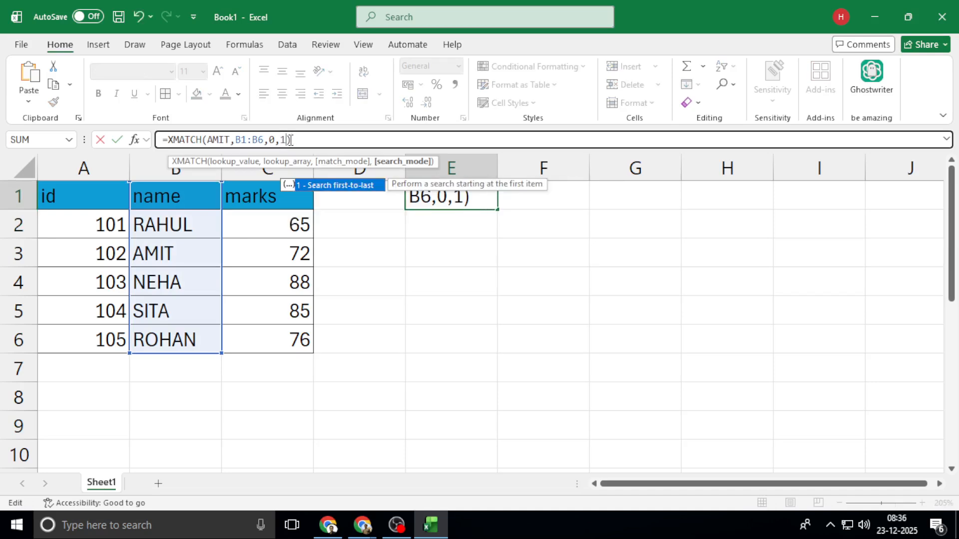
key("Return")
key("Up")
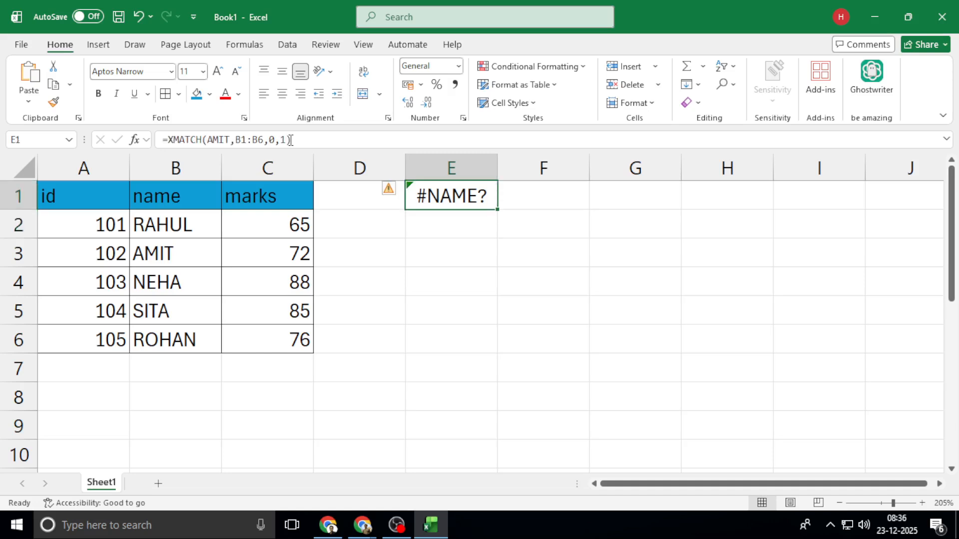
Set E1's XMATCH search mode to -1 (last-to-first) and enclose the lookup name from B3 in quotation marks
left_click(290, 140)
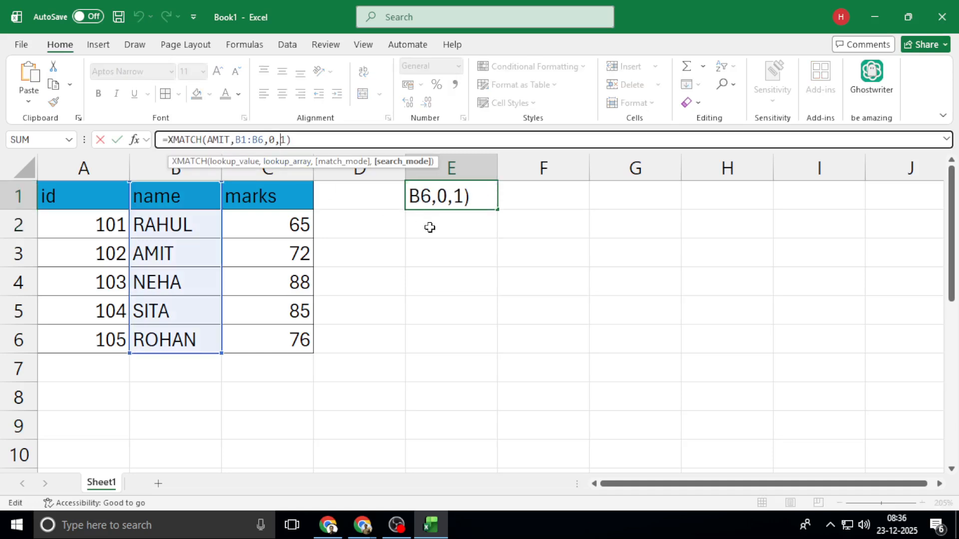
type("-")
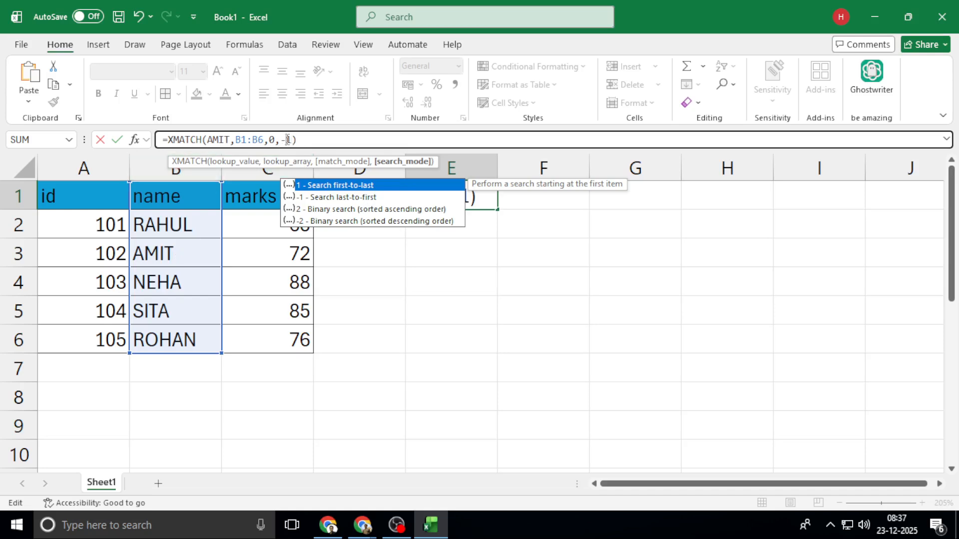
double_click(222, 140)
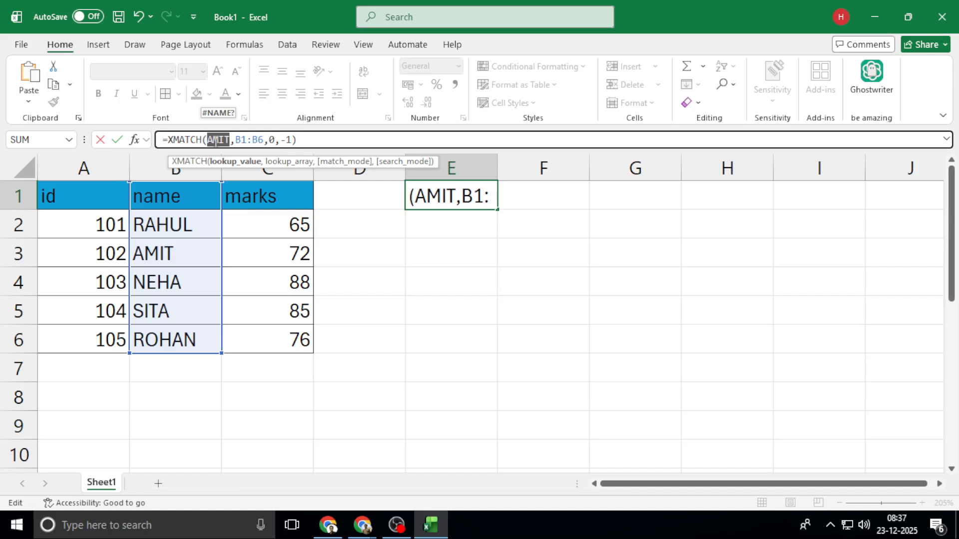
type("\"")
key("ctrl+z")
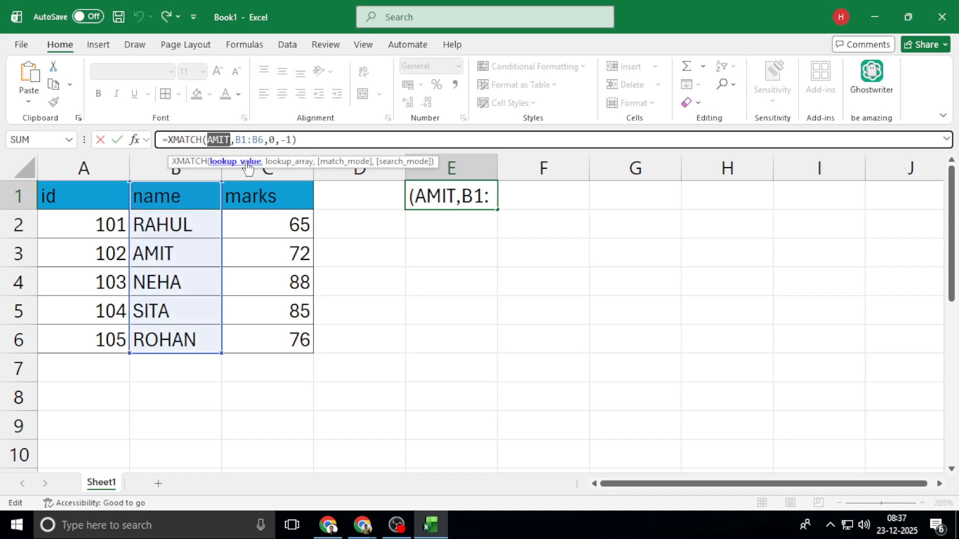
key("Left")
type("\"AMIT")
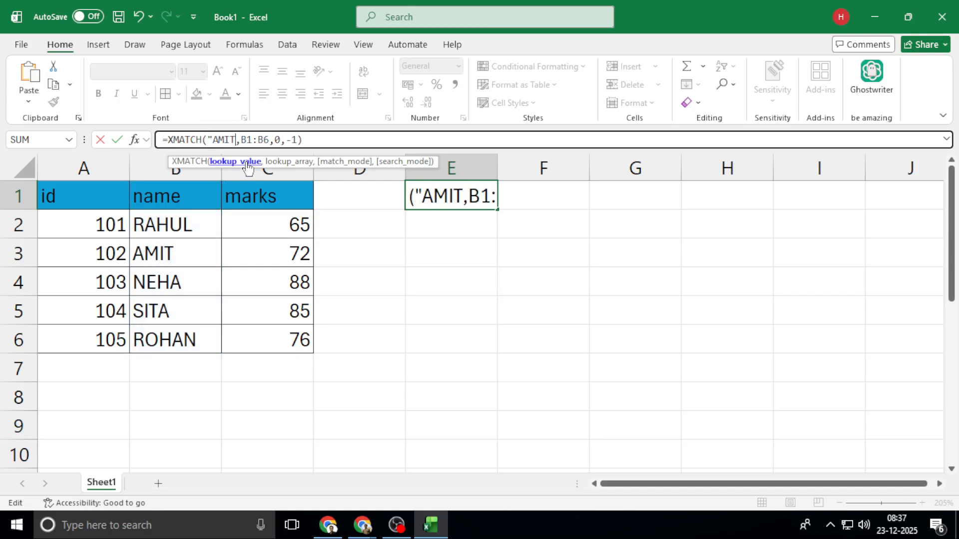
type("\"")
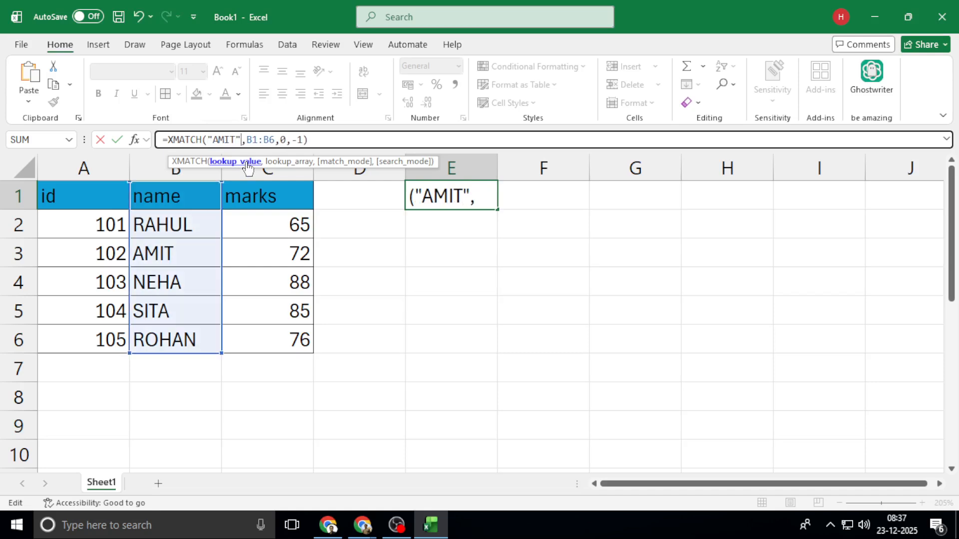
left_click(305, 139)
type(")")
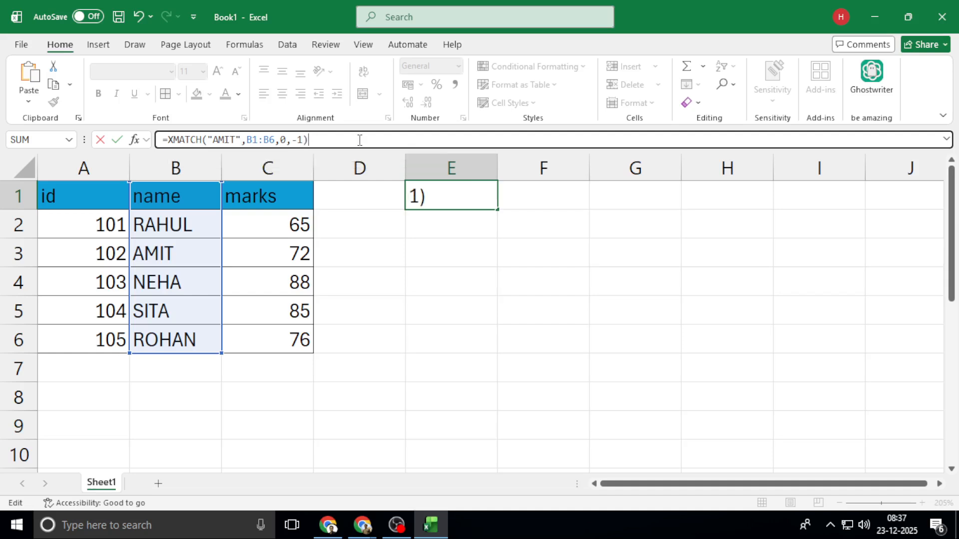
key("Return")
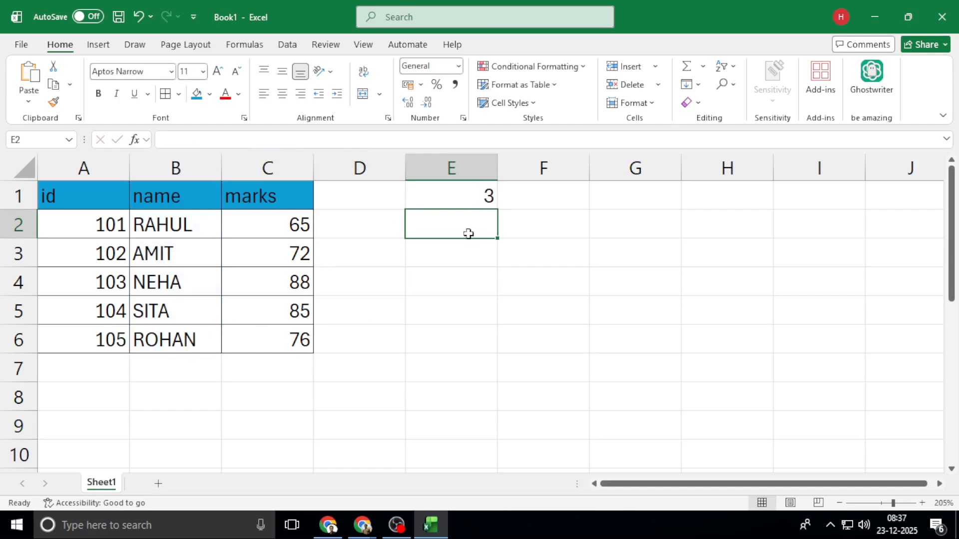
Switch the search mode in E1's XMATCH formula, with the quoted lookup name, to 1 (first-to-last)
left_click(464, 202)
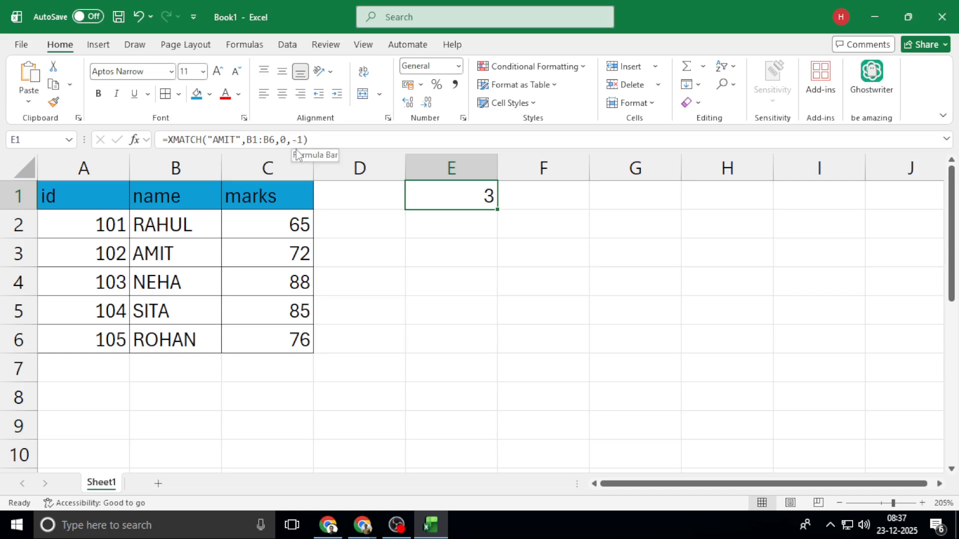
left_click(179, 338)
left_click_drag(180, 324, 183, 314)
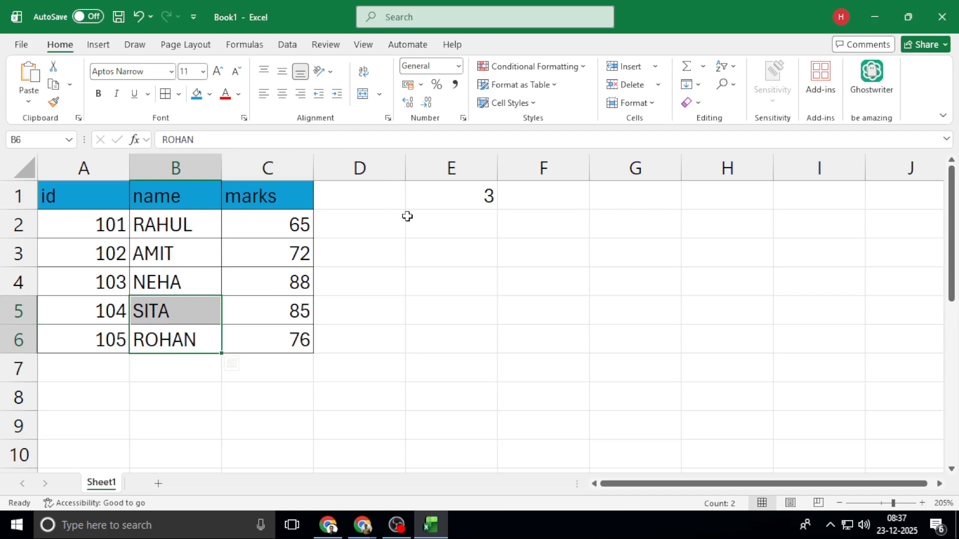
left_click(476, 199)
left_click(298, 140)
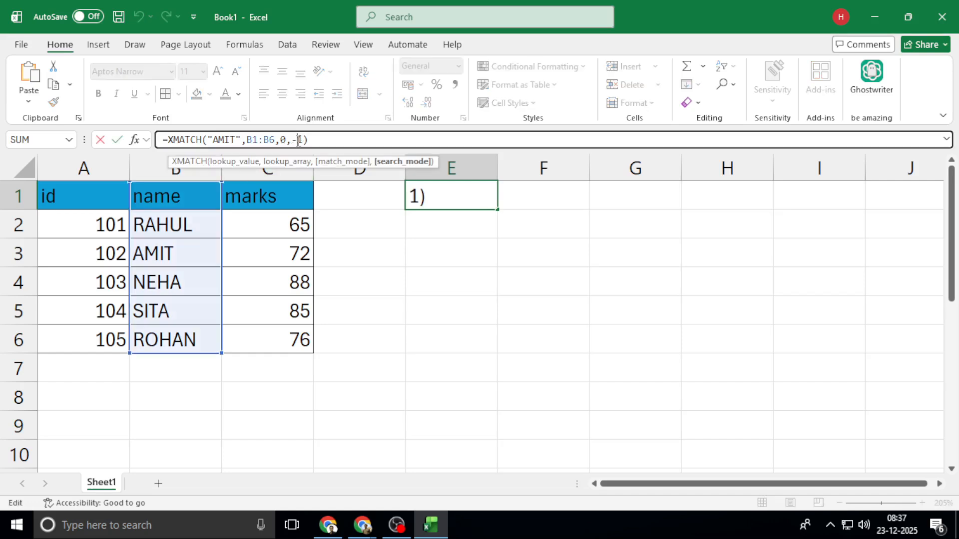
key("BackSpace")
key("Return")
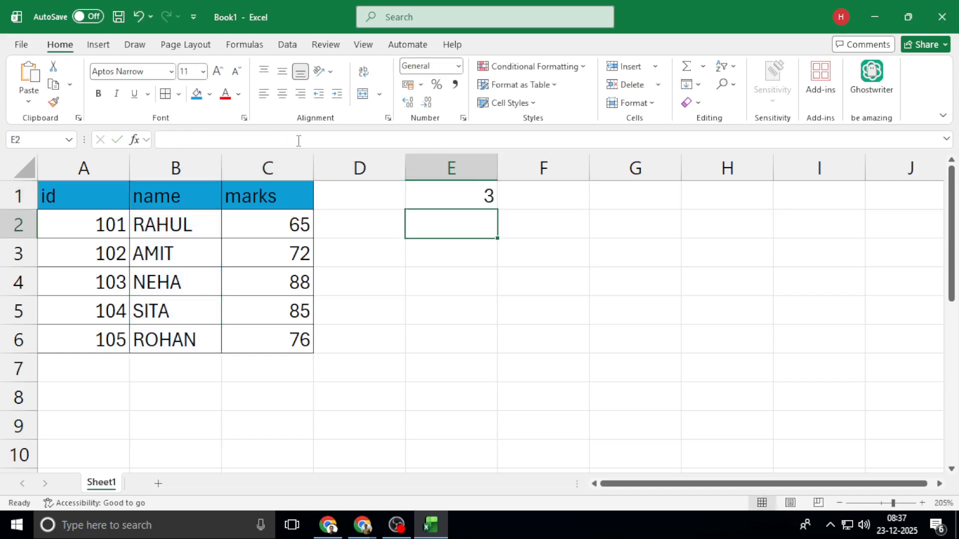
key("Up")
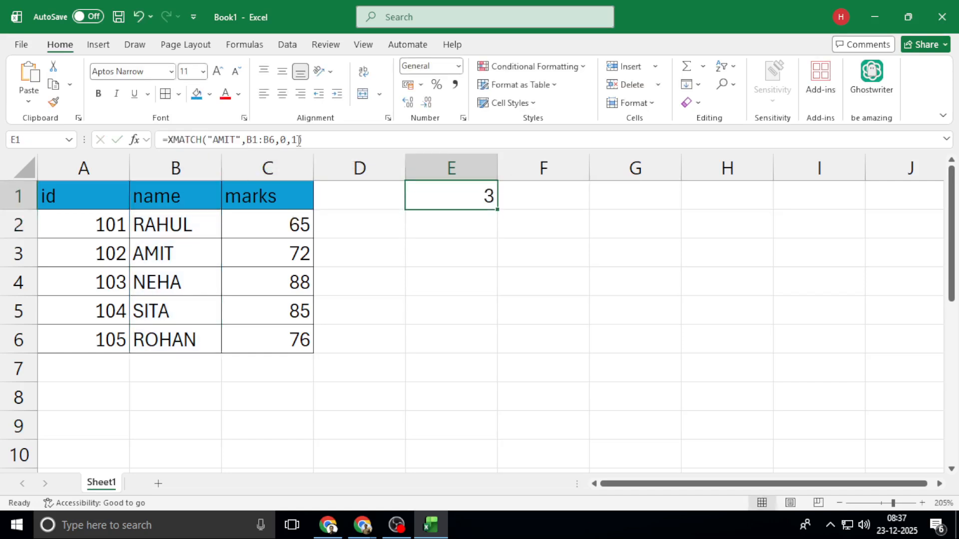
Trace the name column from B1 down to B3 and from B6 up to B3, comparing both search directions with E1's result
left_click(178, 197)
left_click(178, 218)
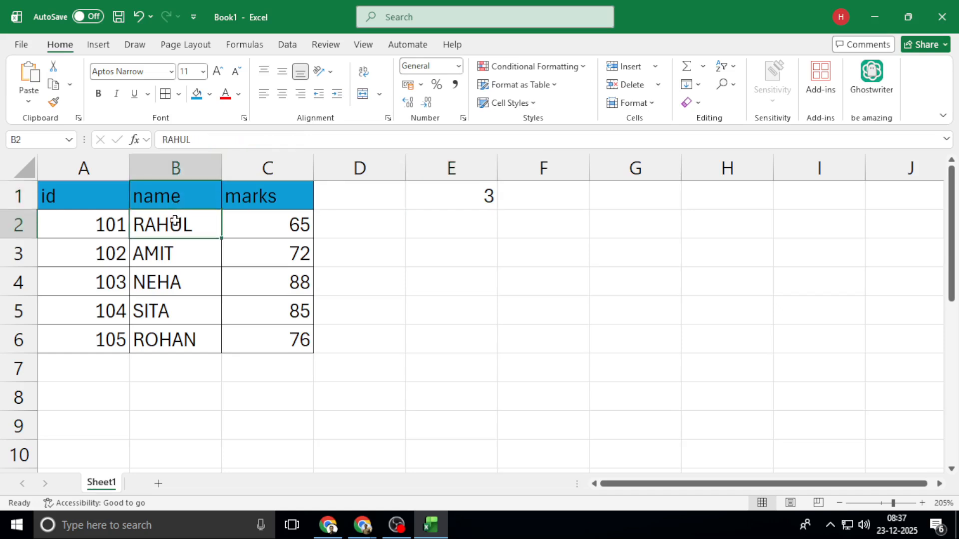
left_click(187, 254)
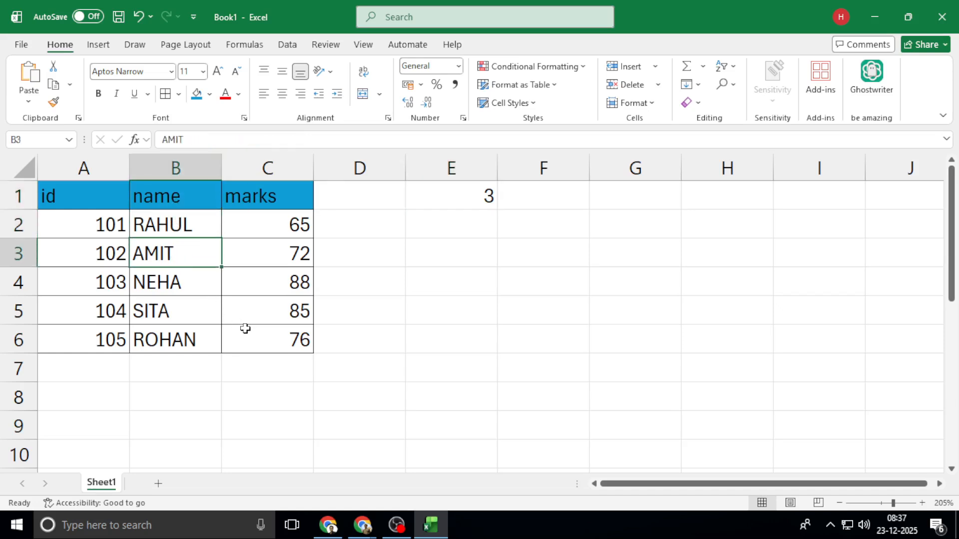
left_click(197, 340)
left_click(197, 307)
left_click(194, 282)
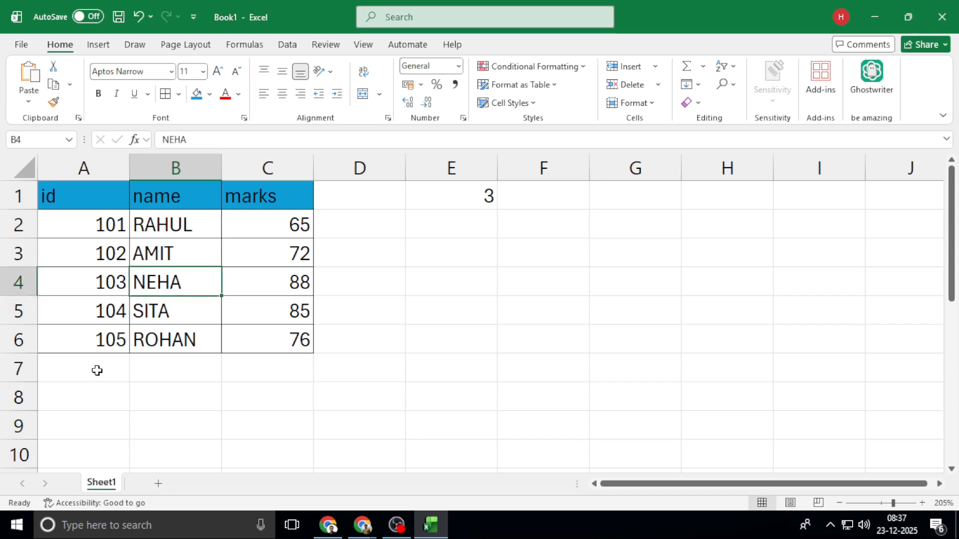
left_click(176, 344)
left_click(171, 313)
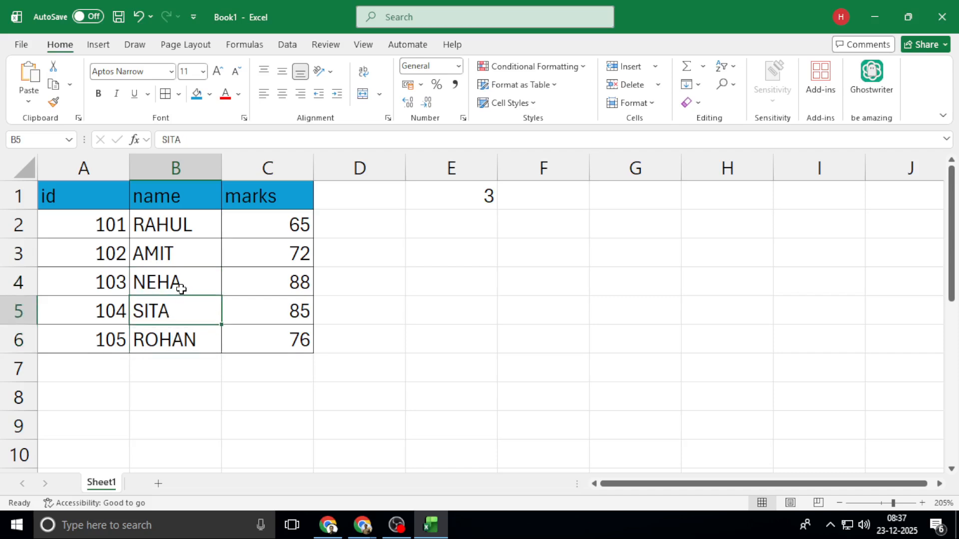
left_click(179, 285)
left_click(190, 257)
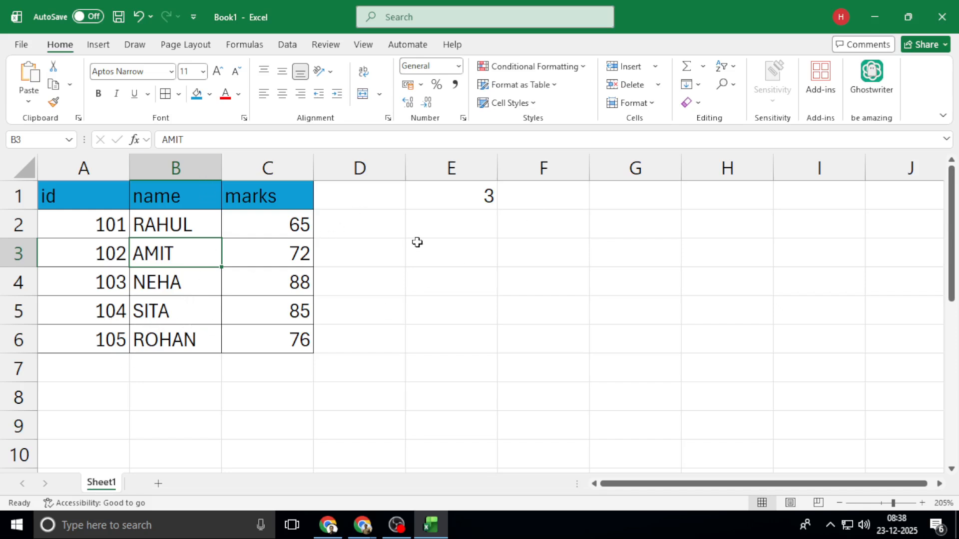
left_click(160, 340)
left_click(170, 313)
left_click(177, 288)
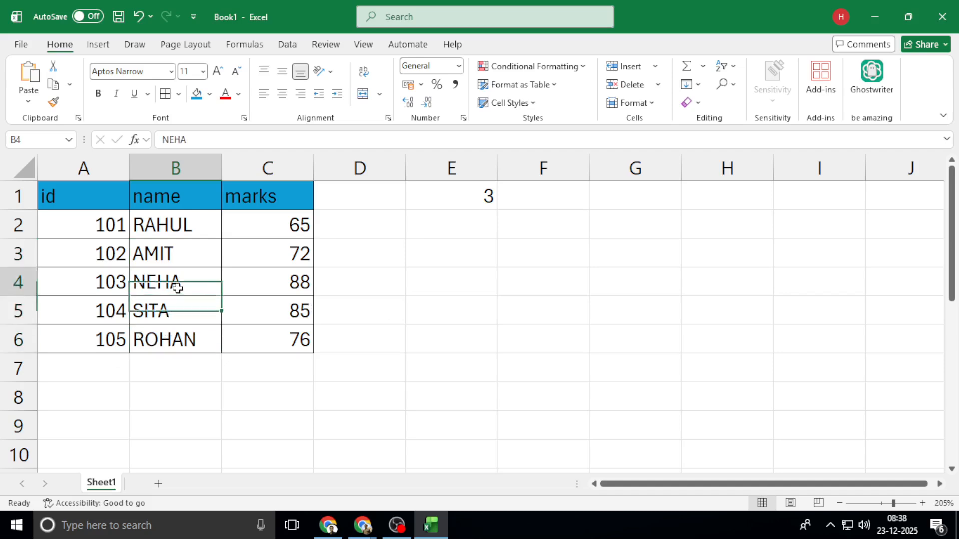
left_click(180, 258)
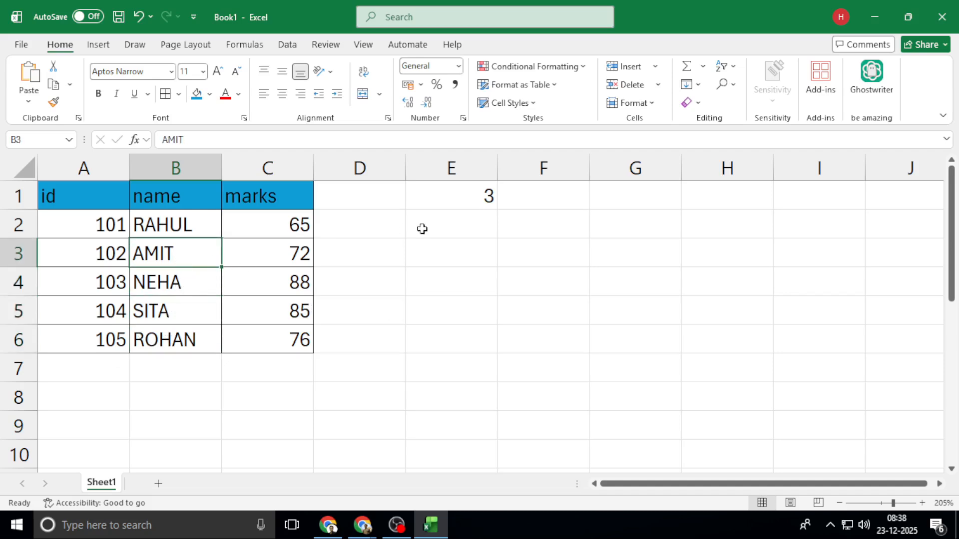
left_click(460, 197)
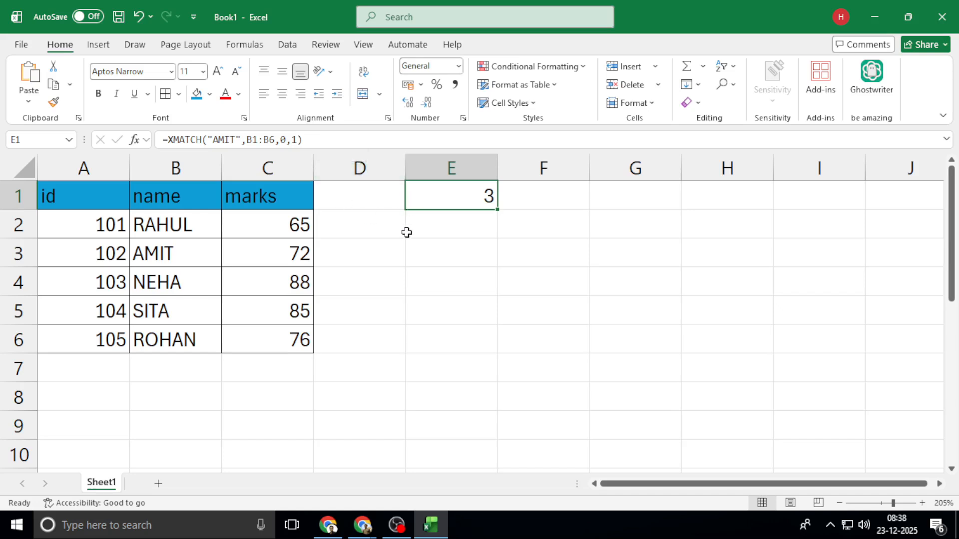
Clear the XMATCH formula from E1 and start an INDEX formula there with the marks range C1:C6 as its array
left_click(430, 223)
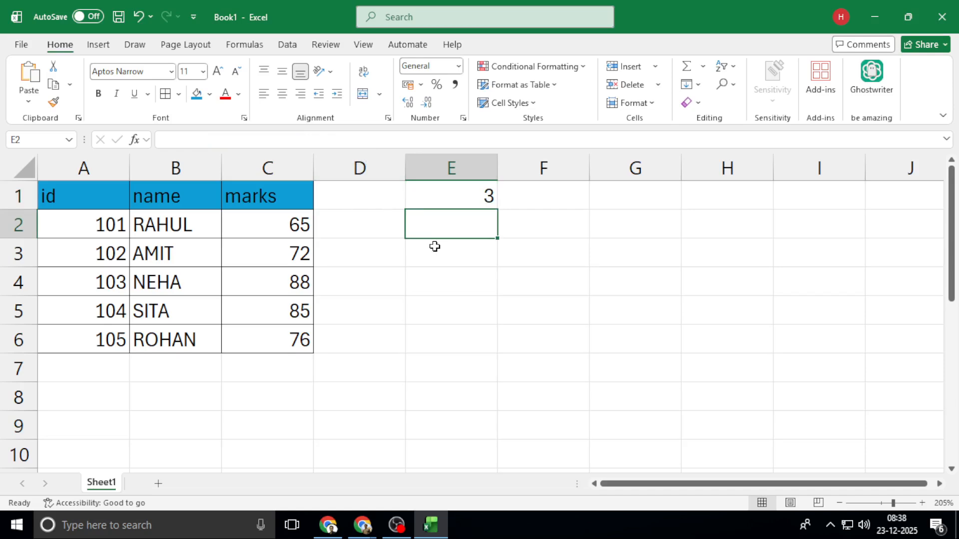
key("Up")
key("BackSpace")
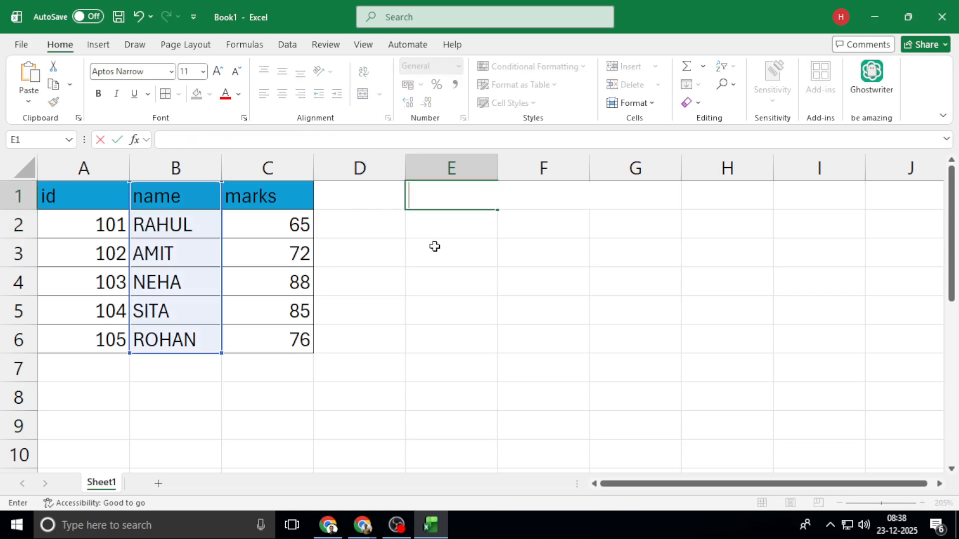
left_click(434, 202)
type("=IN")
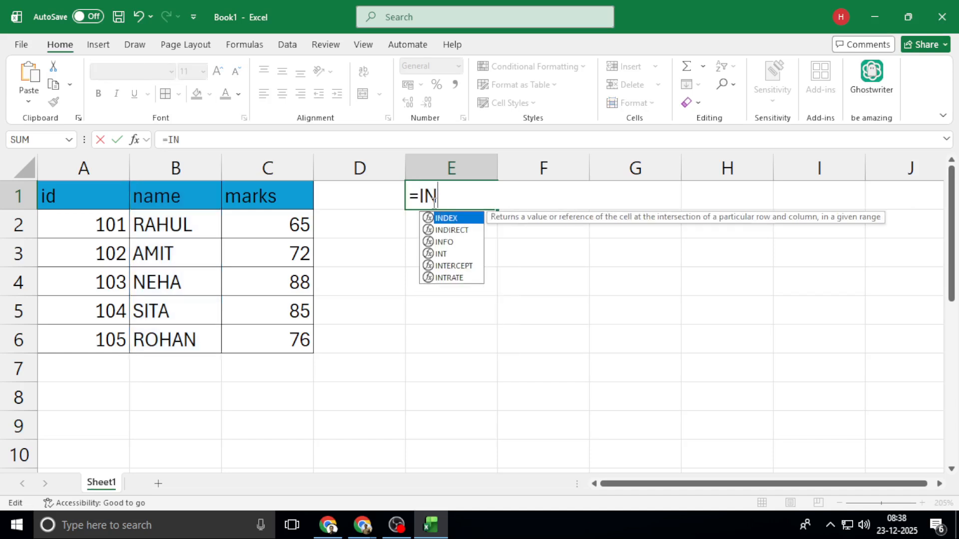
key("Tab")
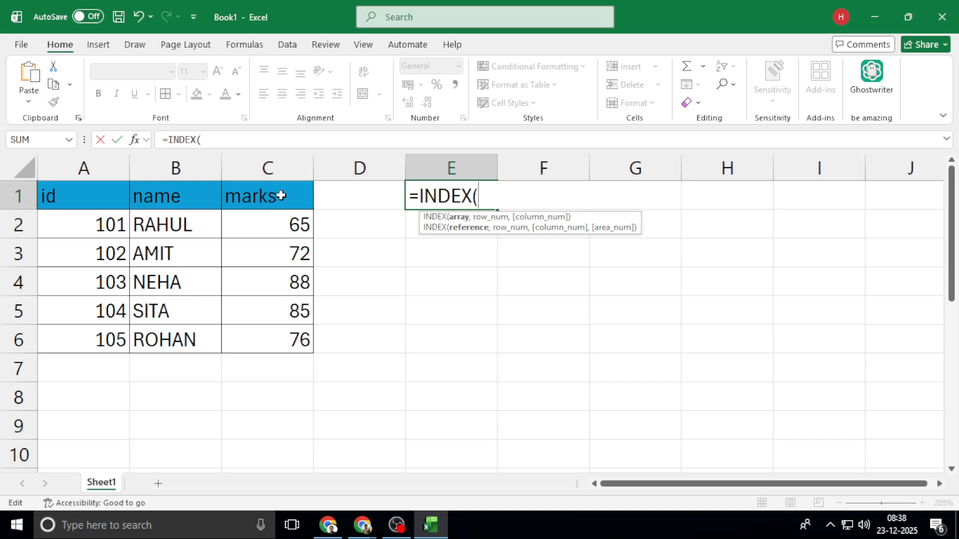
left_click_drag(281, 196, 298, 339)
type(",")
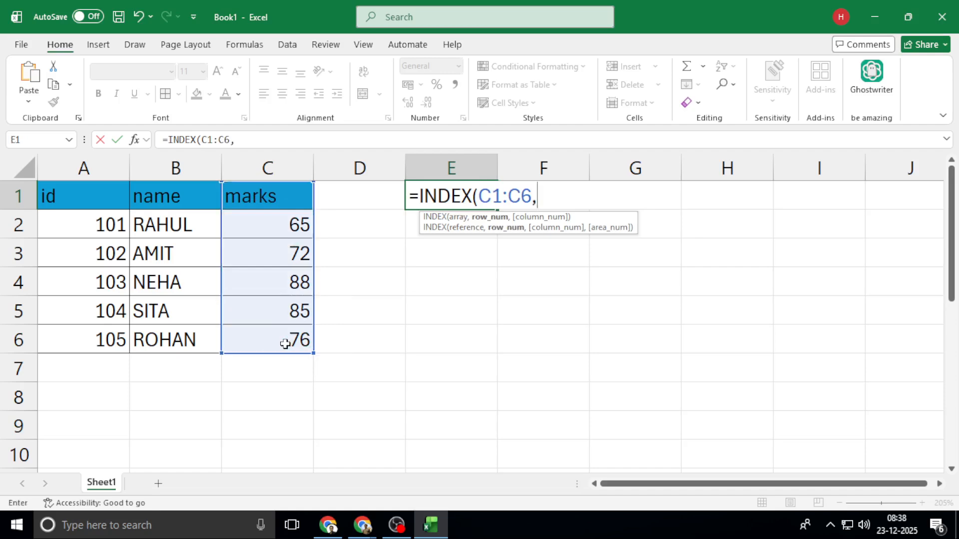
Nest XMATCH as the INDEX row number, with the name from B4 in quotation marks as the lookup value
type("XMATCH(")
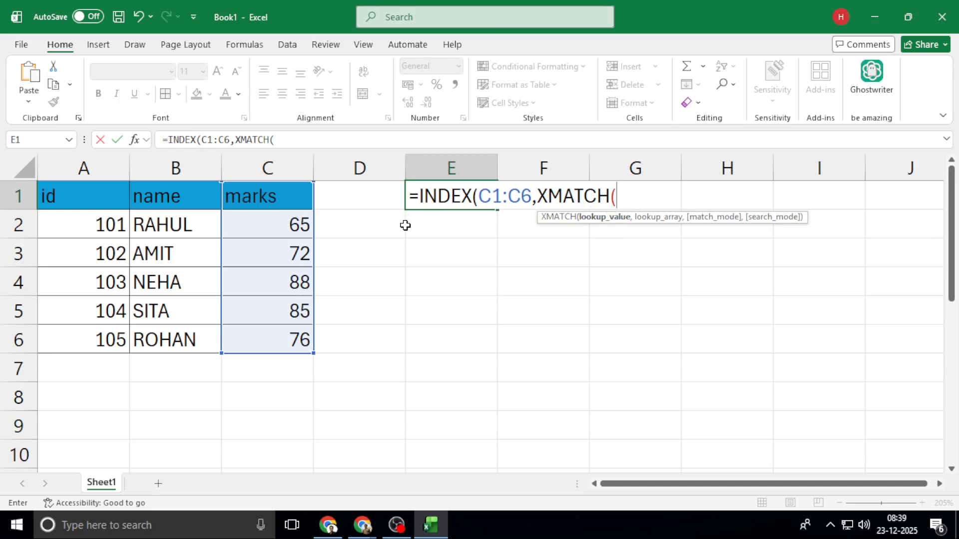
left_click(446, 252)
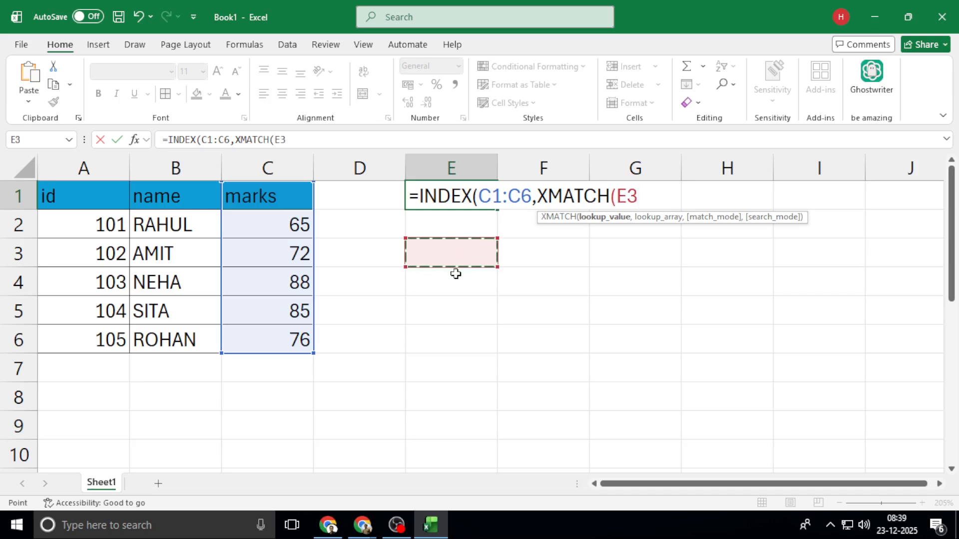
type(",")
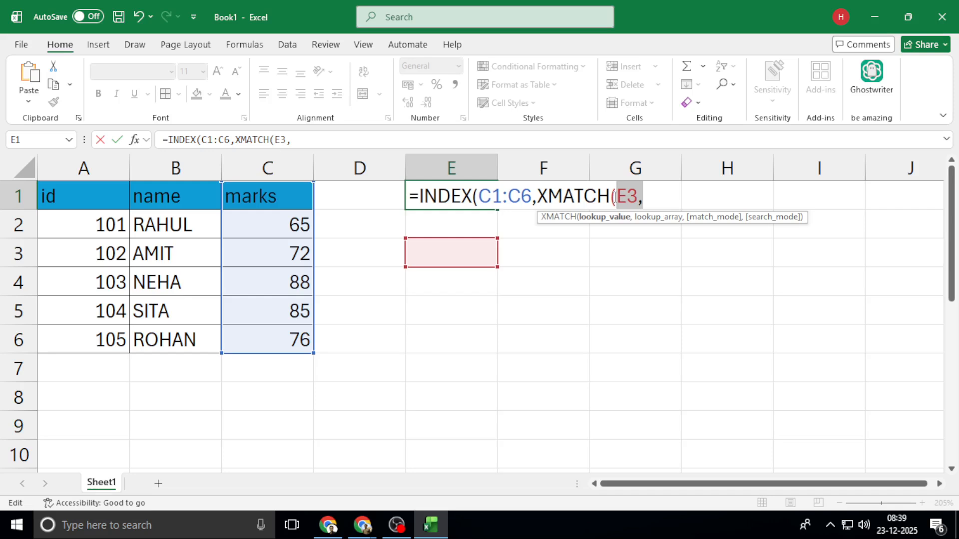
type("\"NEHS")
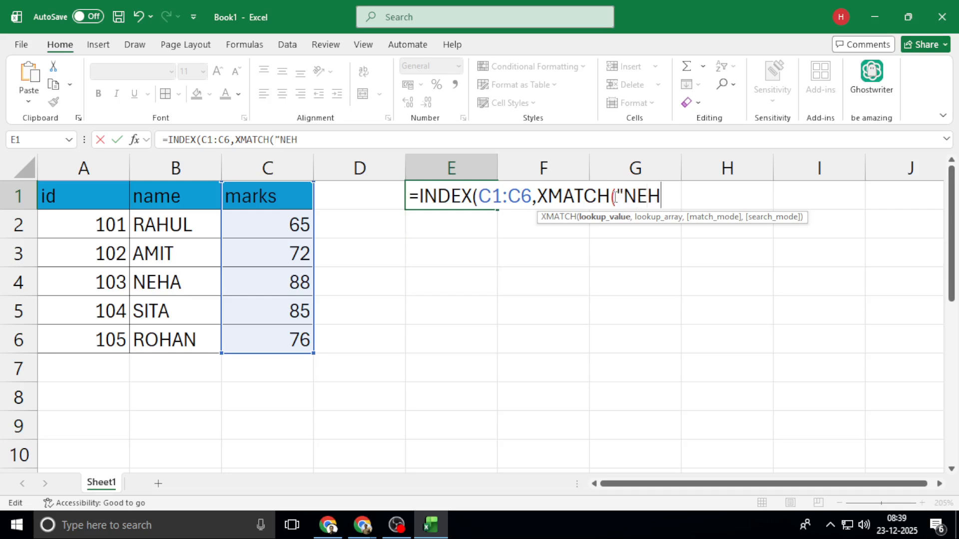
key("BackSpace")
key("BackSpace")
key("BackSpace")
type("EHA\",")
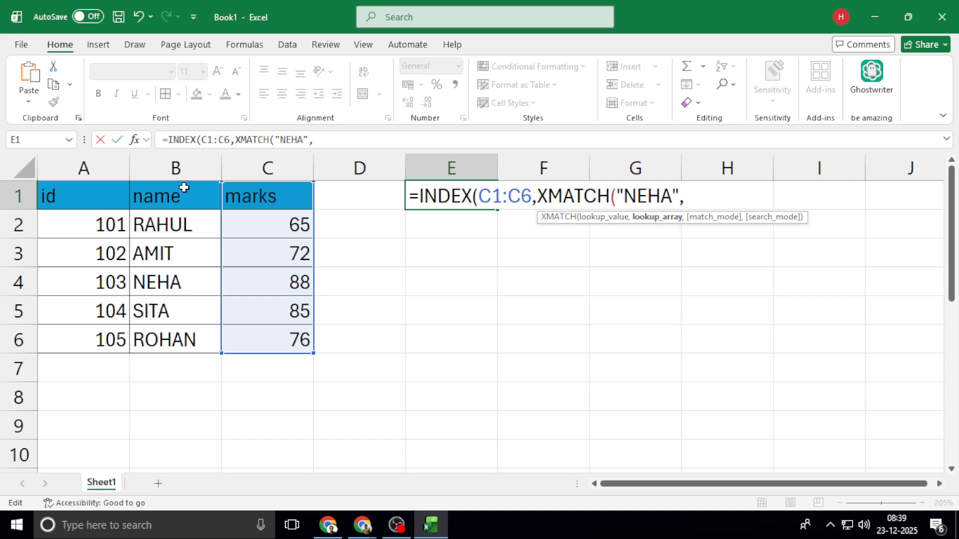
Complete the nested XMATCH with lookup array B1:B6, close both functions and enter the formula in E1
left_click_drag(183, 192, 171, 335)
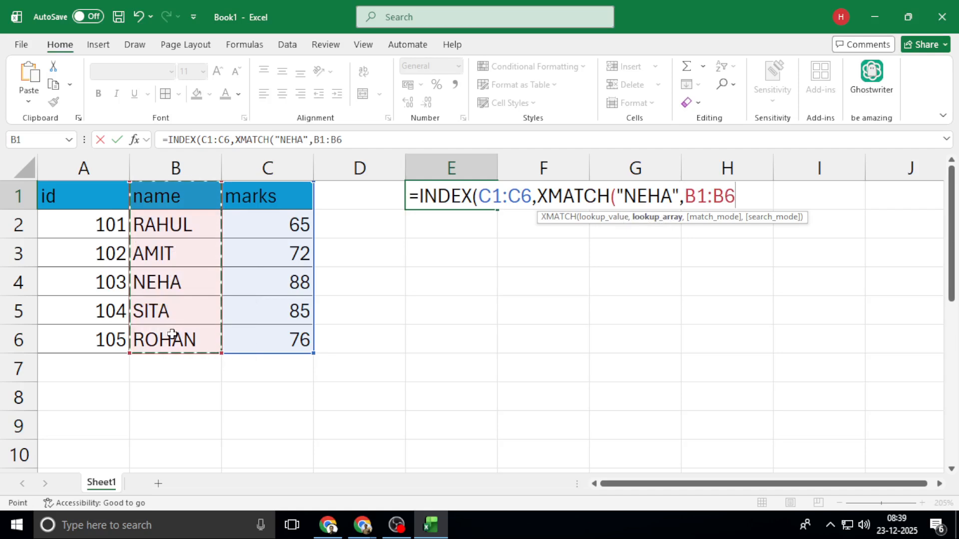
type(")")
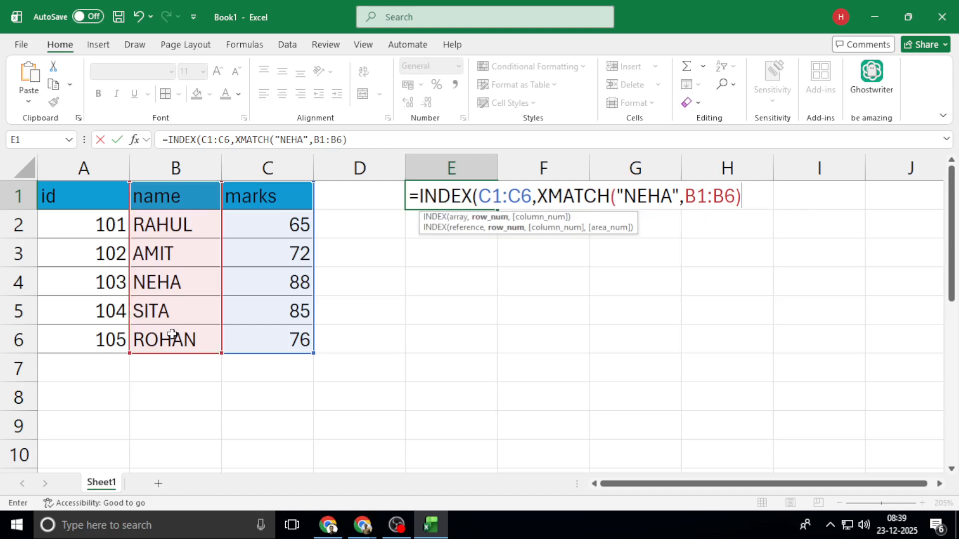
type(")")
key("Return")
key("Up")
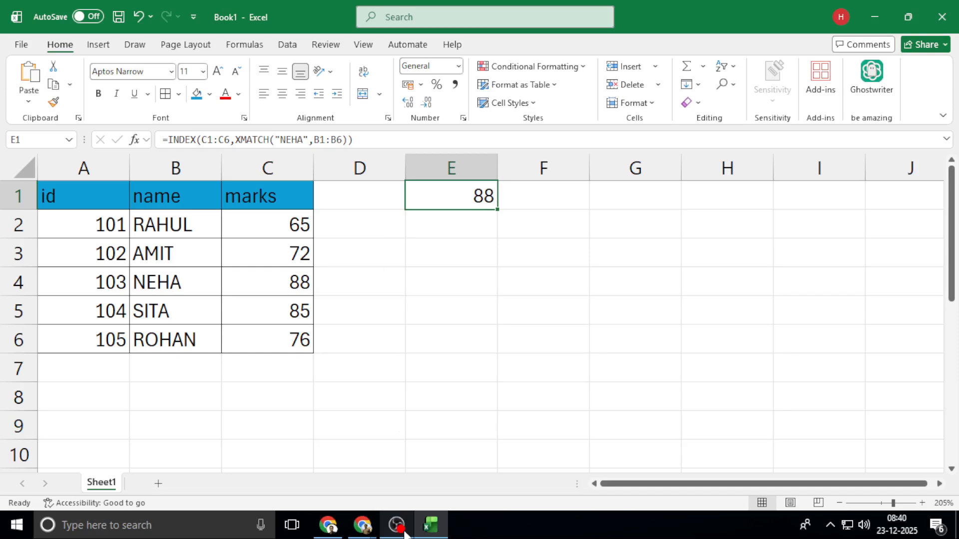
mouse_move(403, 533)
left_click(397, 464)
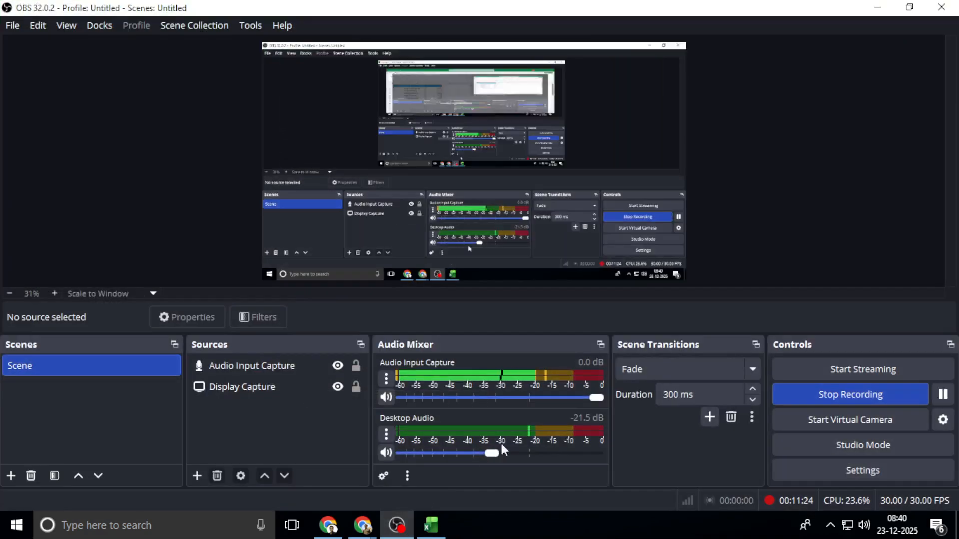